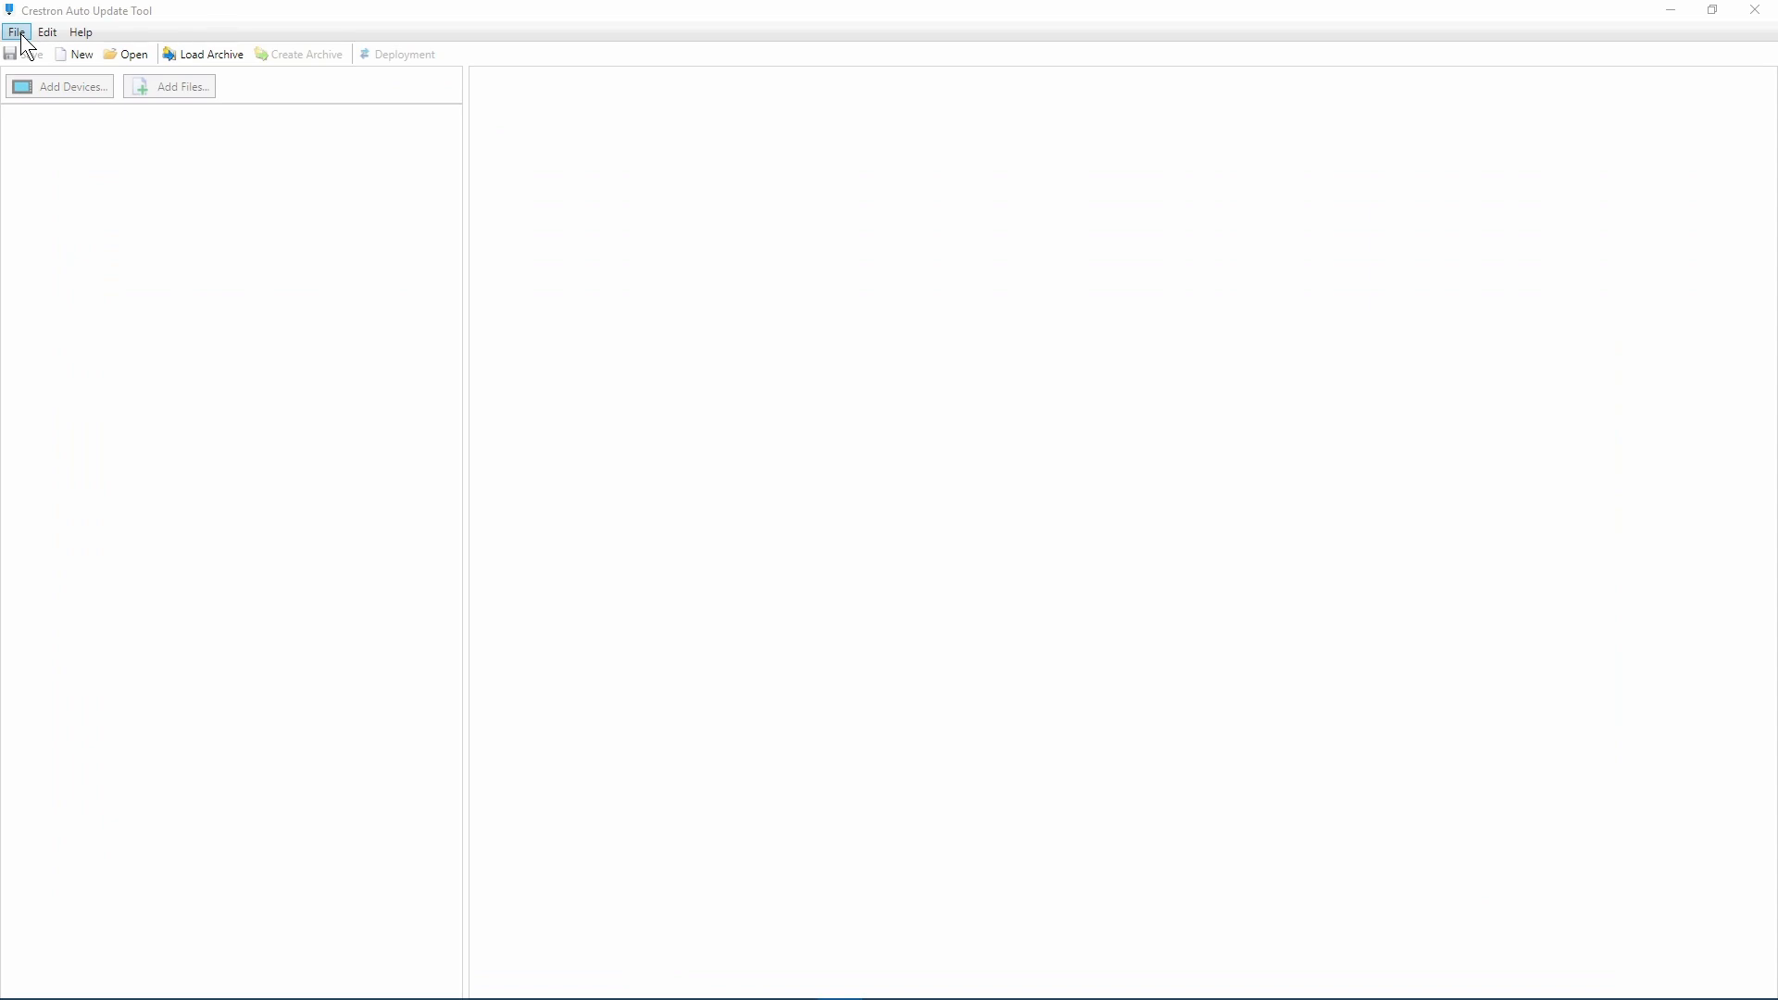
- Create a blank project with Control System as the device category and PRO3 as the device model
click(22, 37)
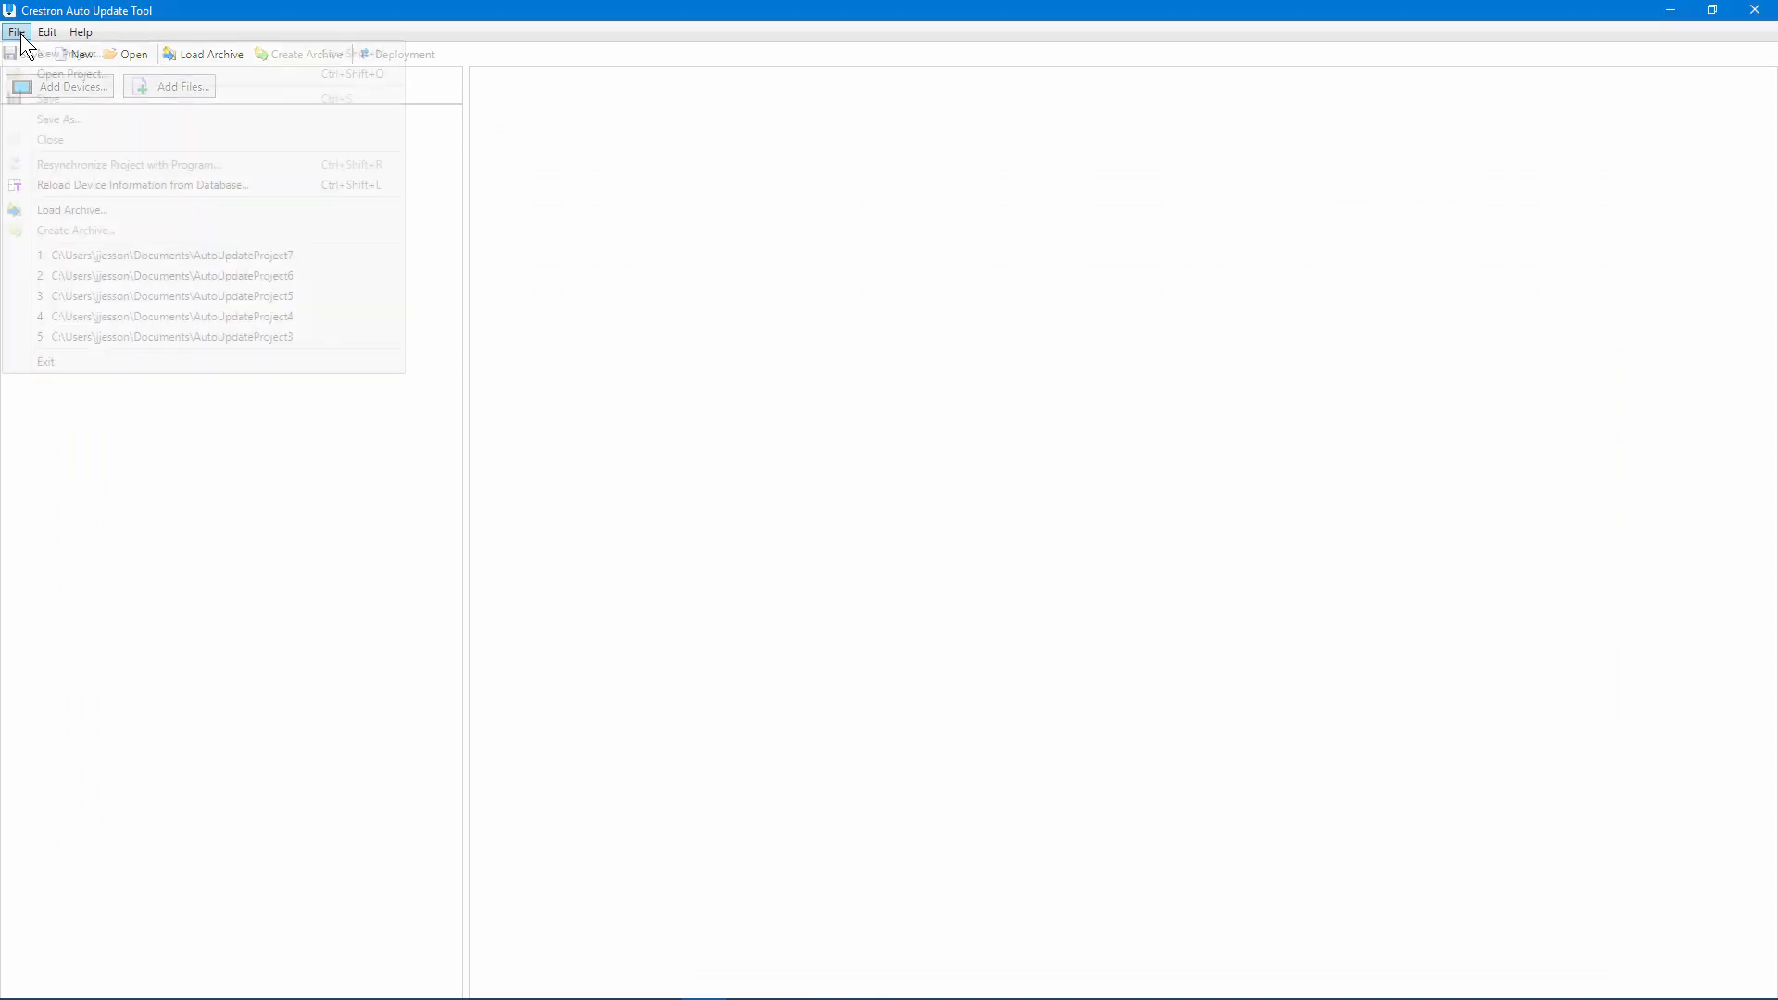
click(82, 53)
click(887, 391)
click(887, 428)
click(886, 418)
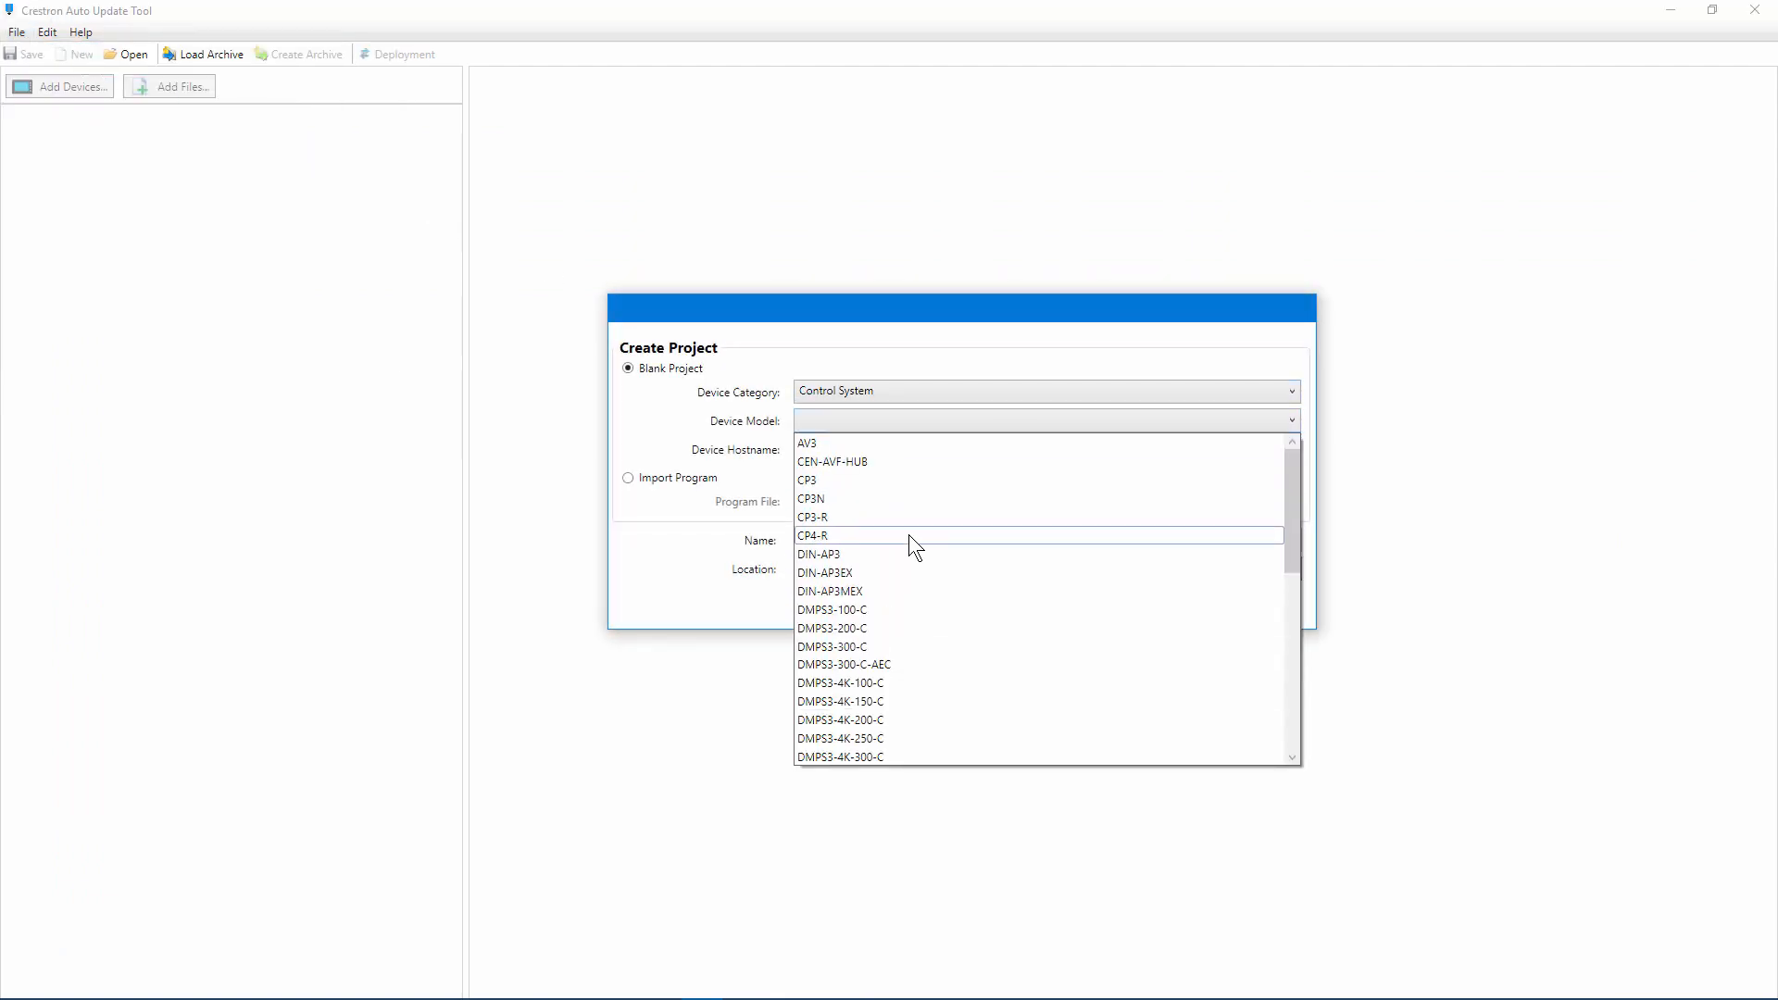
scroll(908, 543, down, 6)
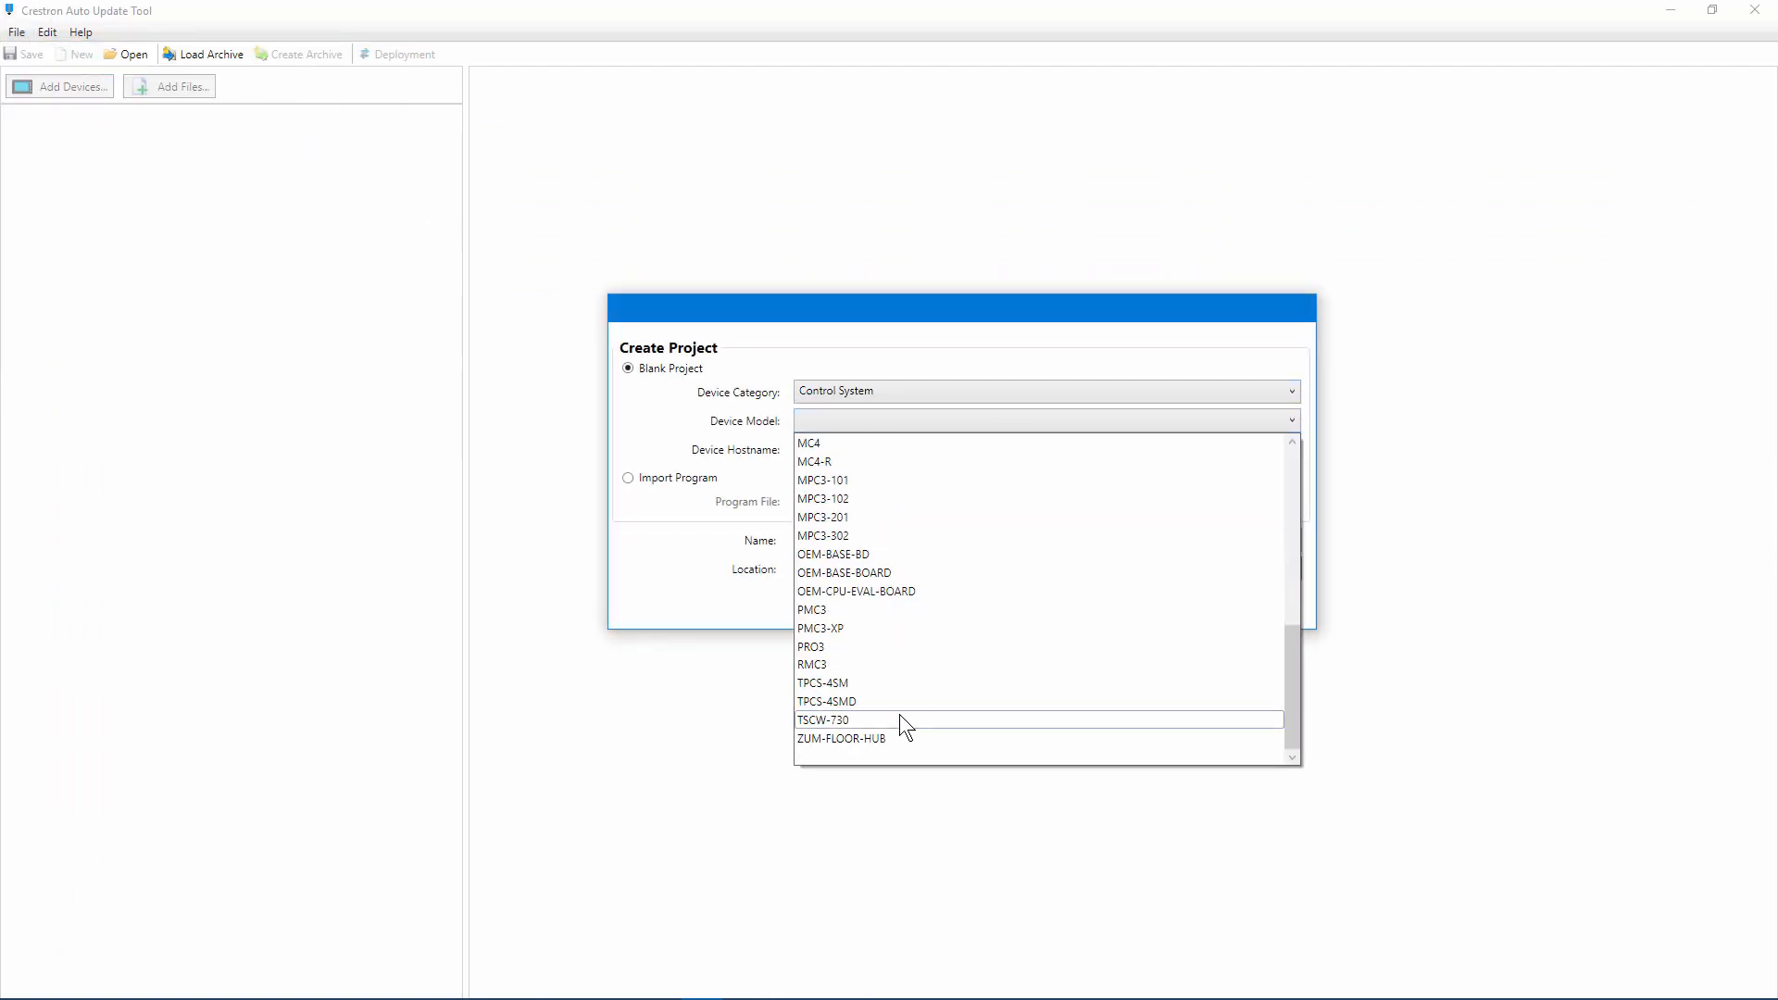
click(858, 648)
click(1128, 611)
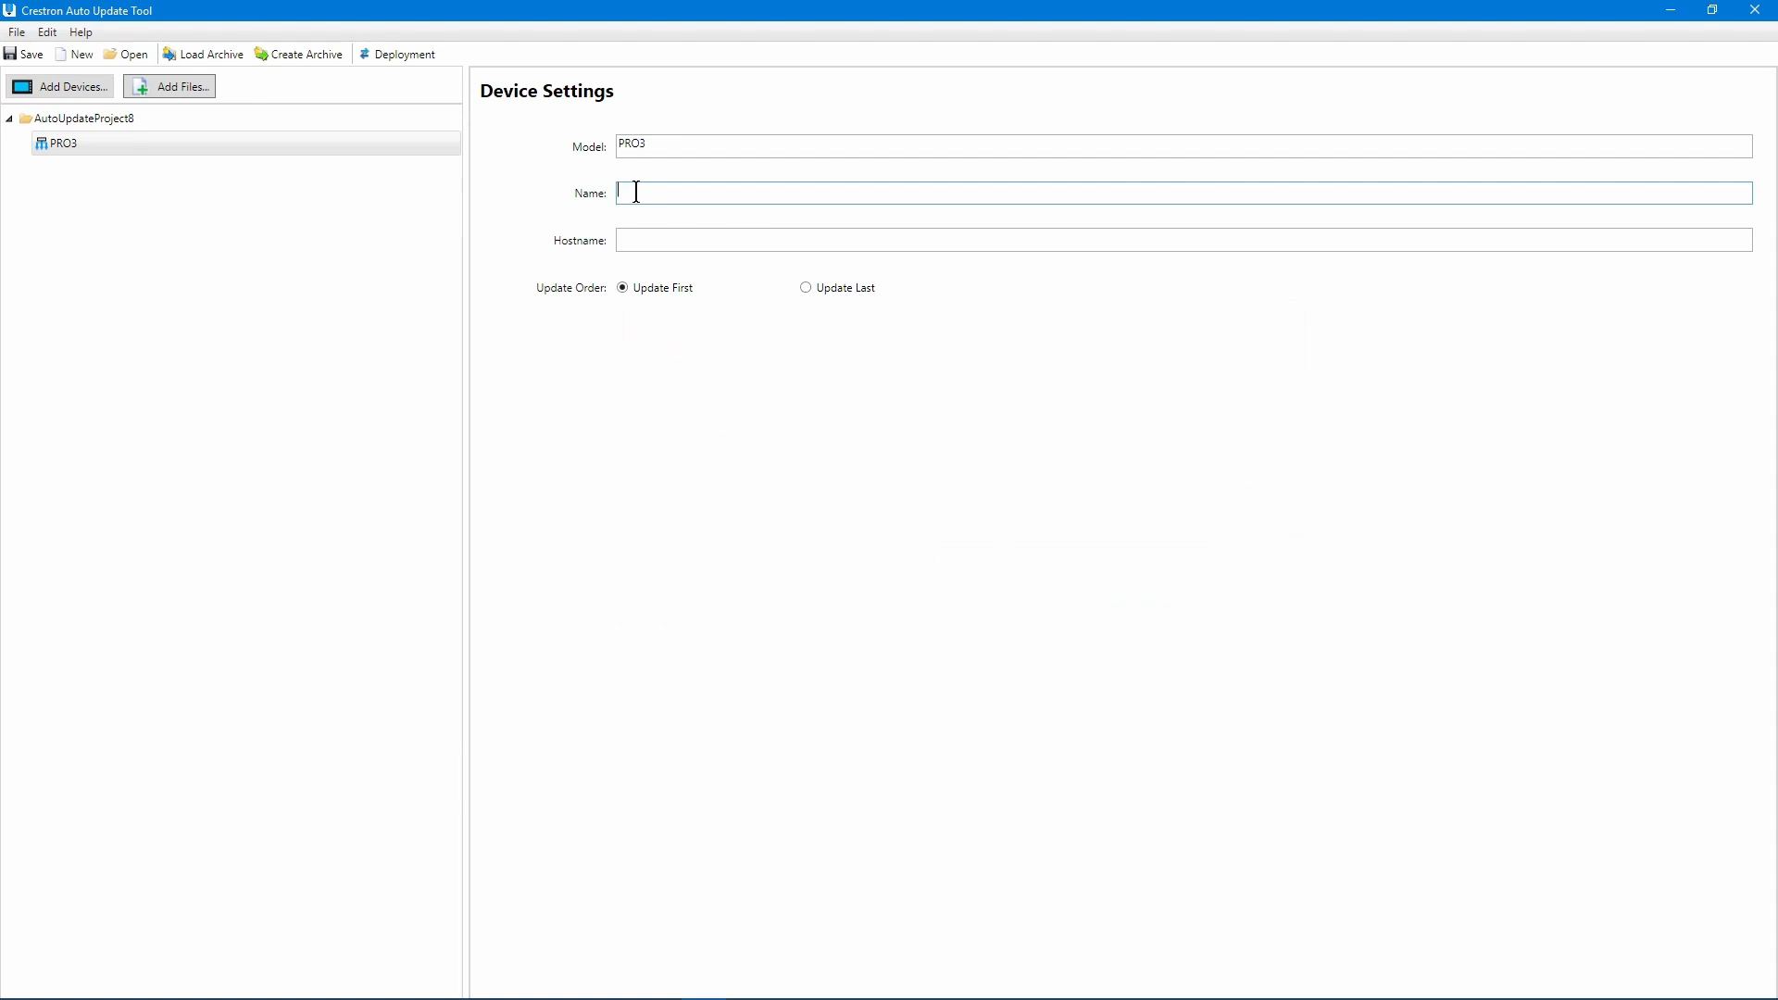
- Add the firmware file pro3_1.601.0050.puf to the PRO3 device and save the project
click(646, 239)
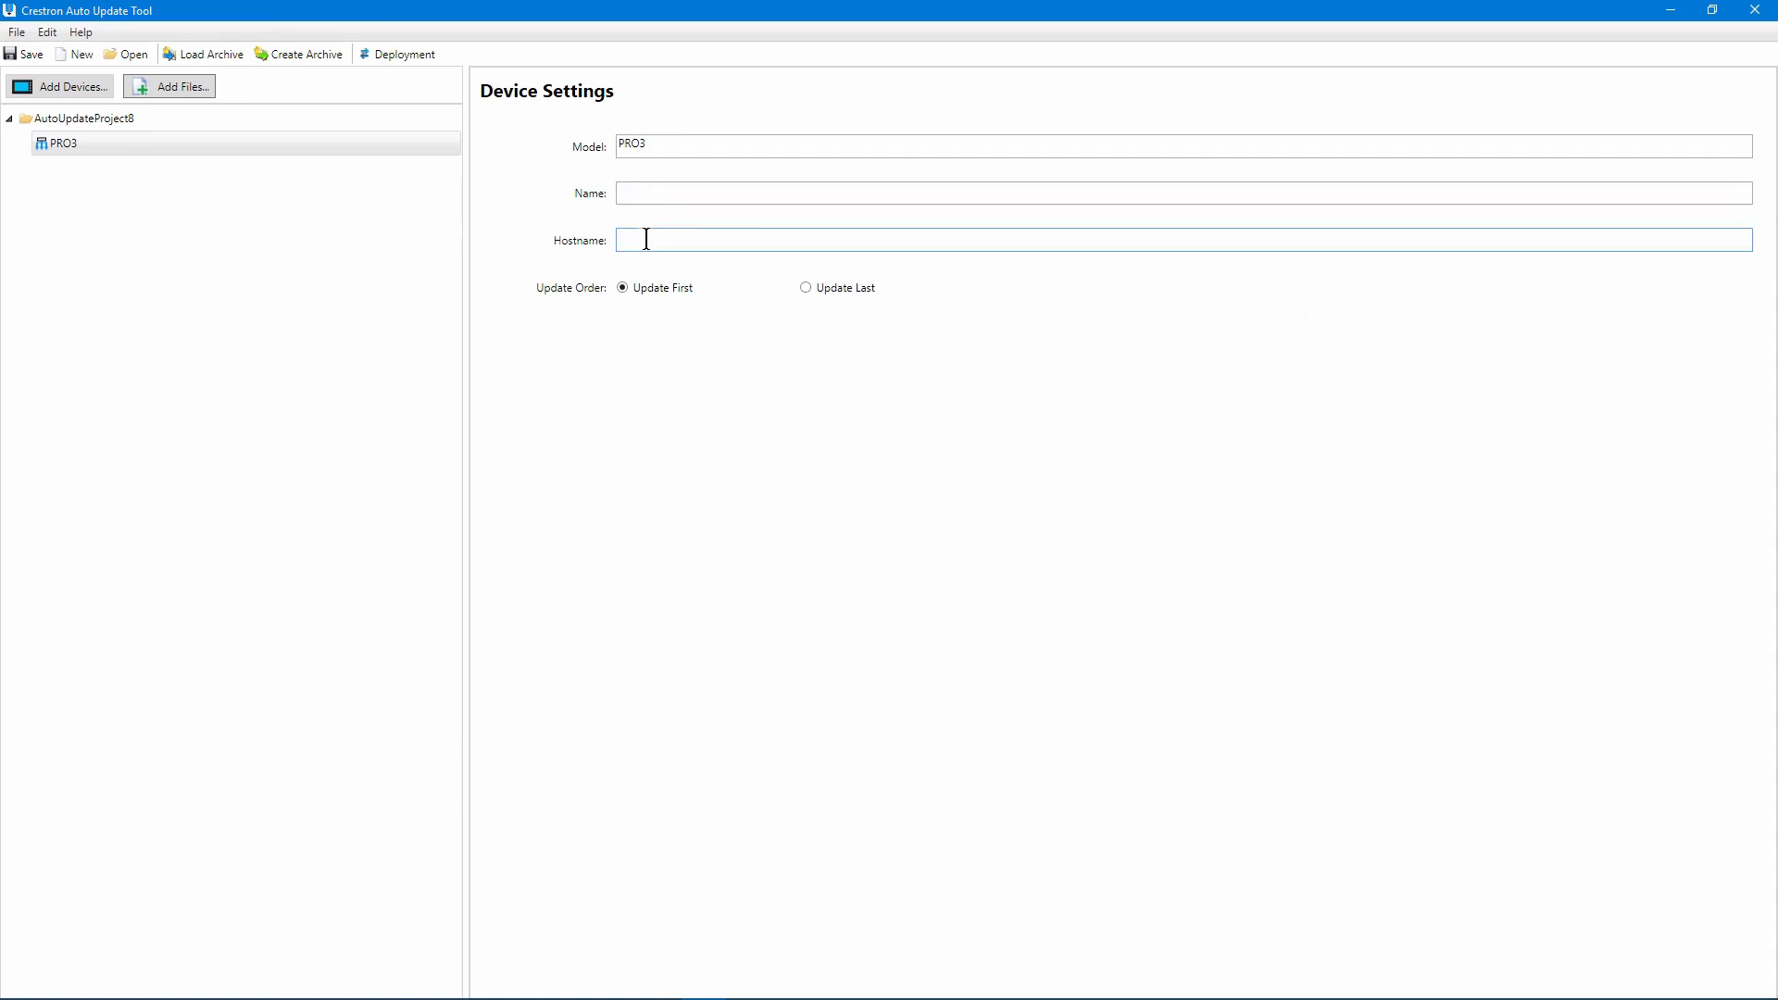
right_click(218, 143)
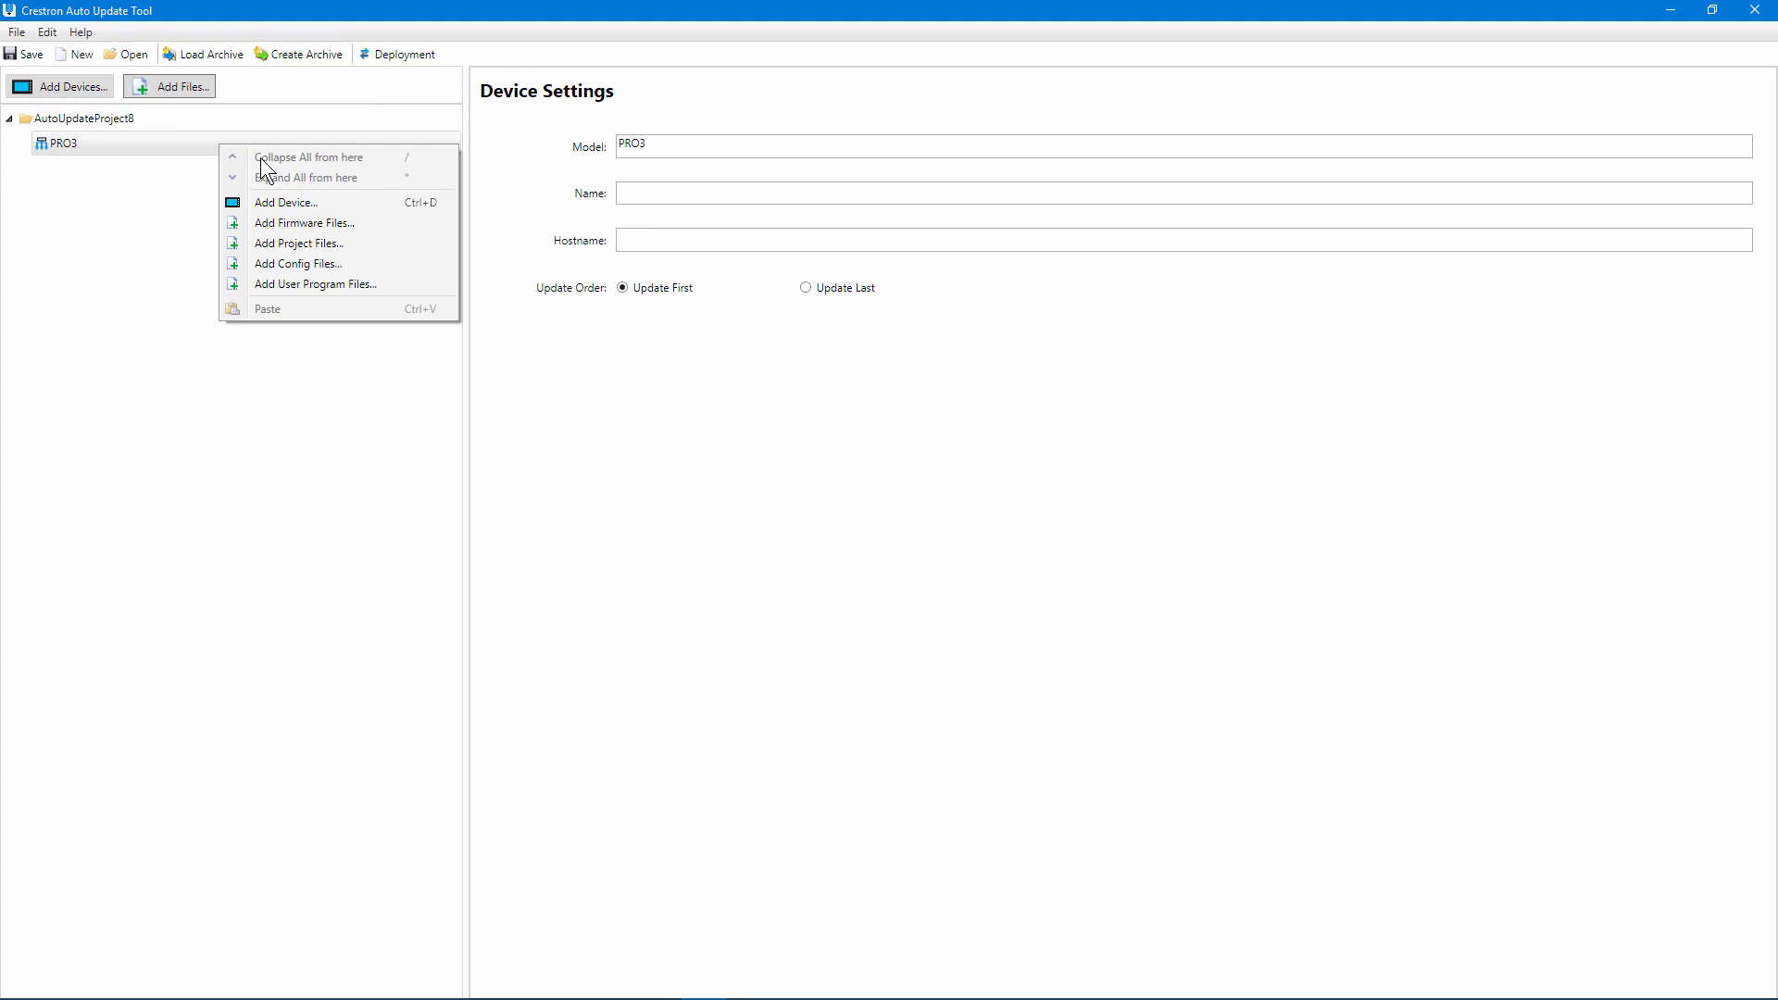
click(306, 223)
double_click(425, 205)
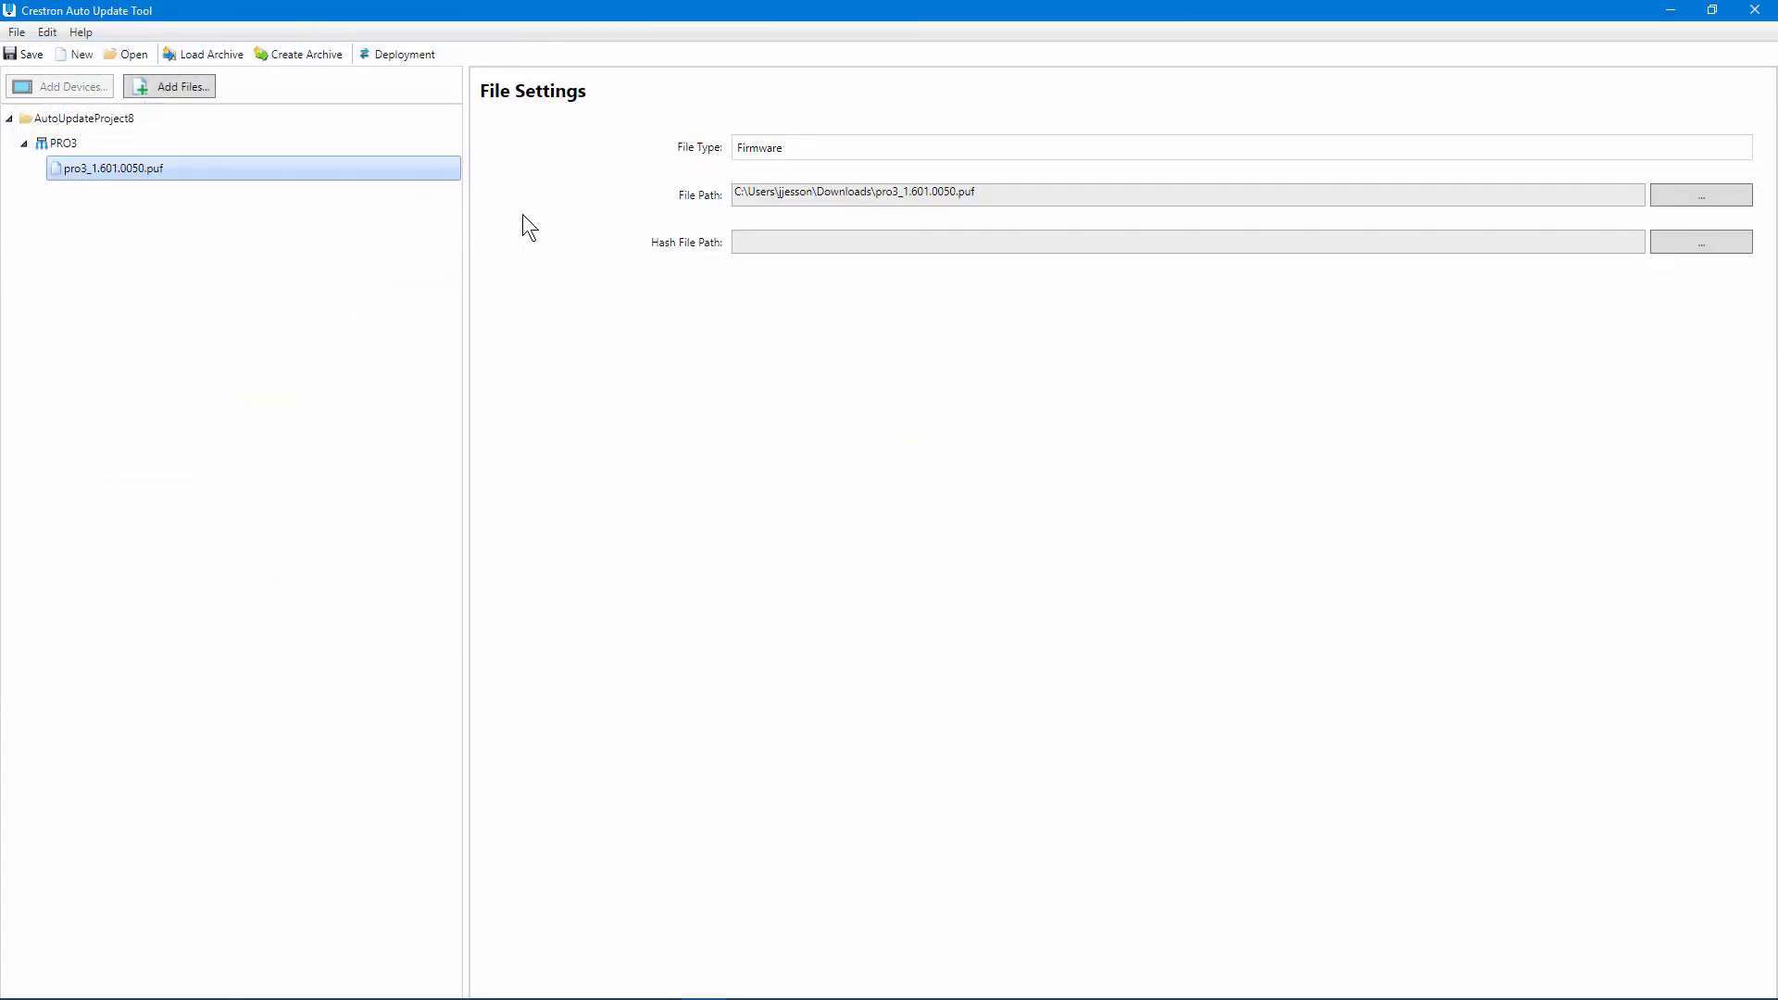
click(26, 55)
click(807, 251)
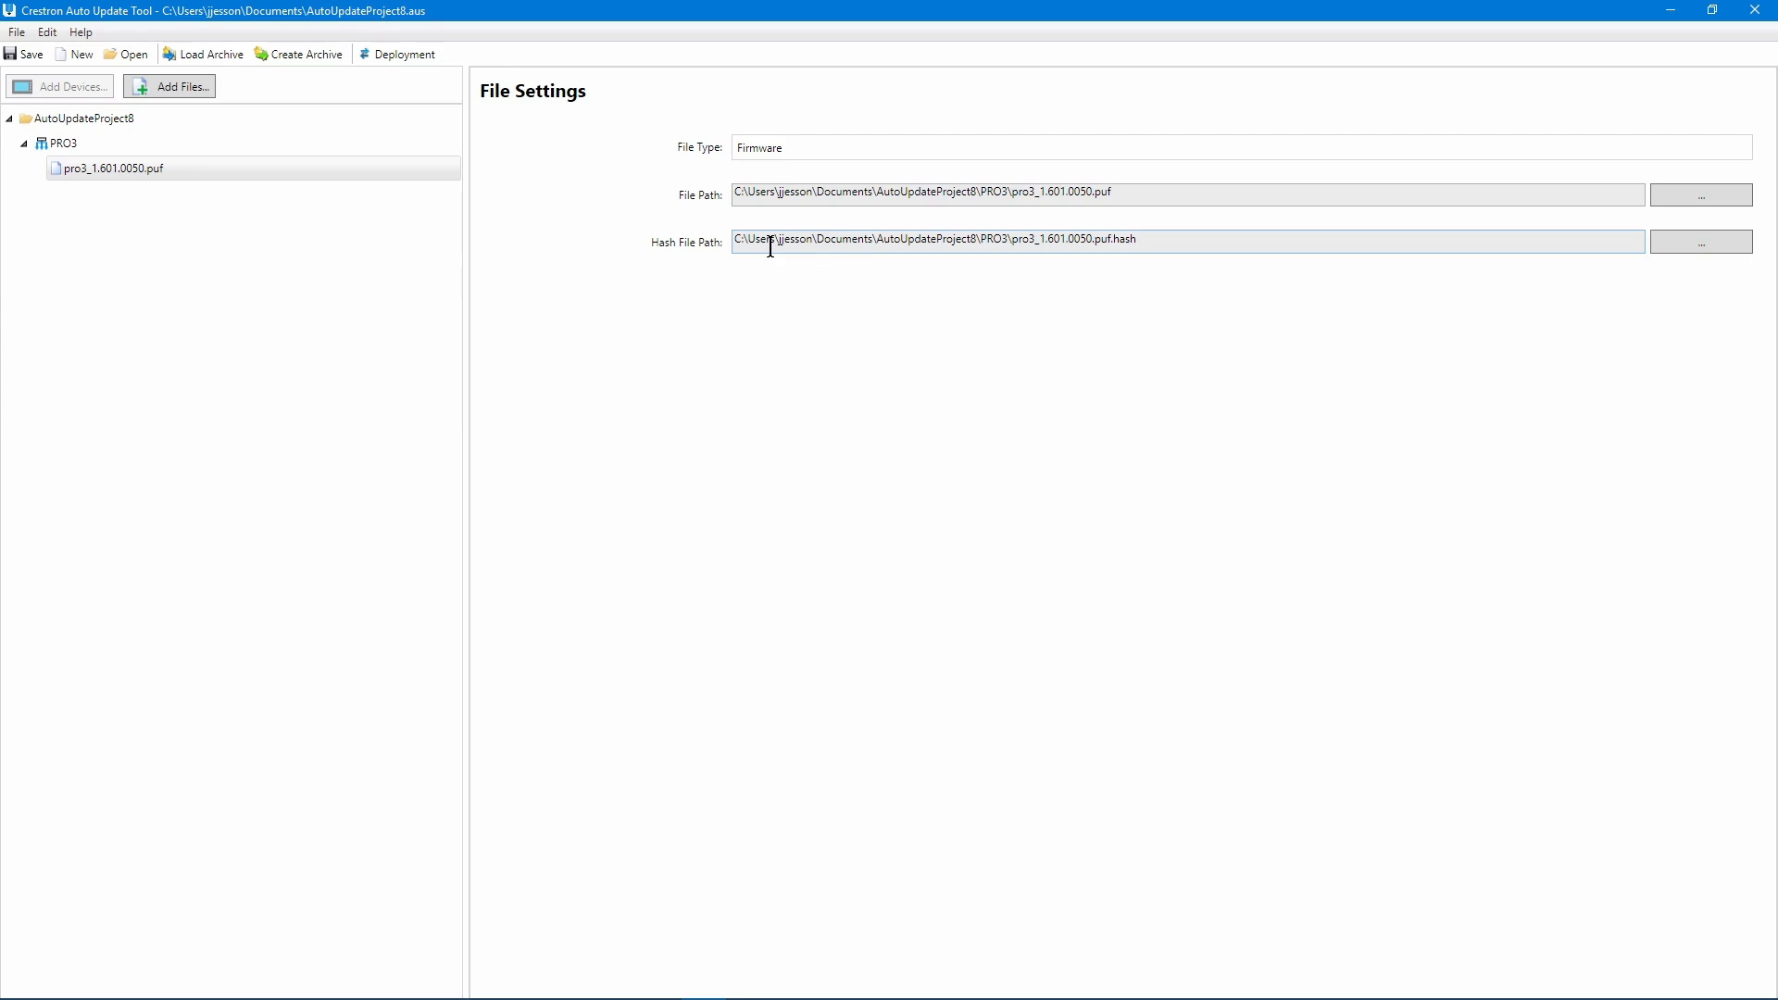
- Discover devices for the deployment and add MPR-PRO3 to the address list
click(376, 46)
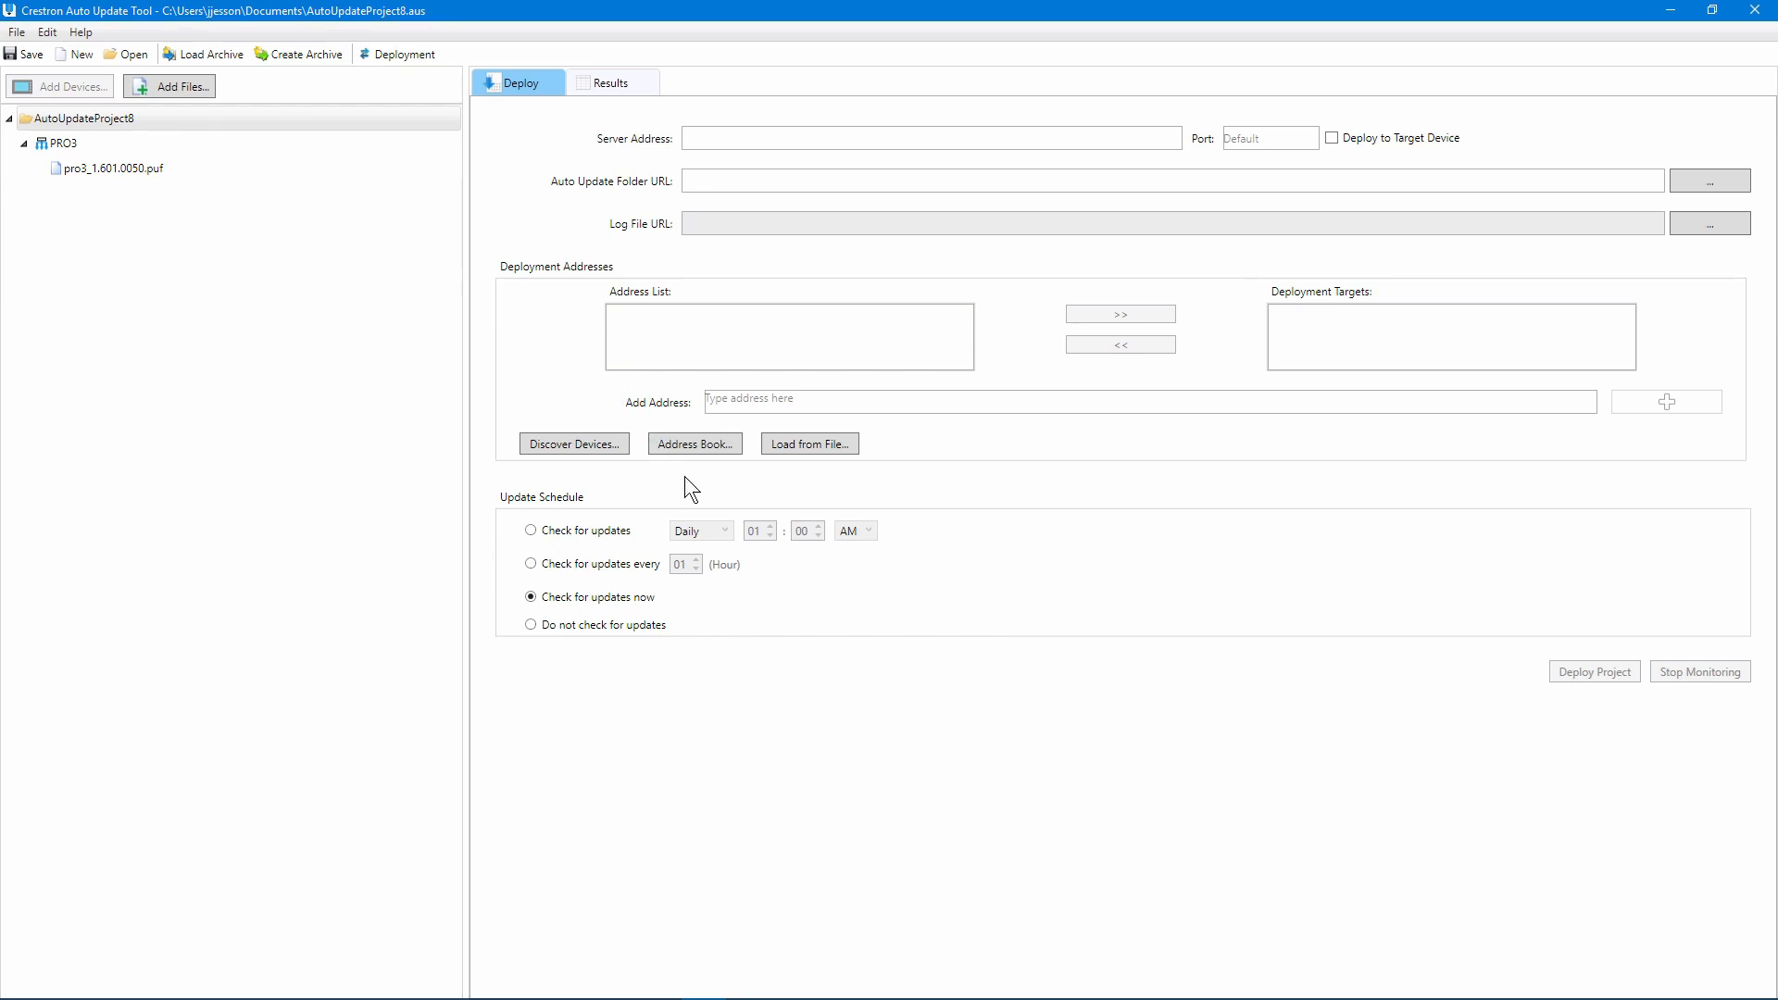
click(589, 437)
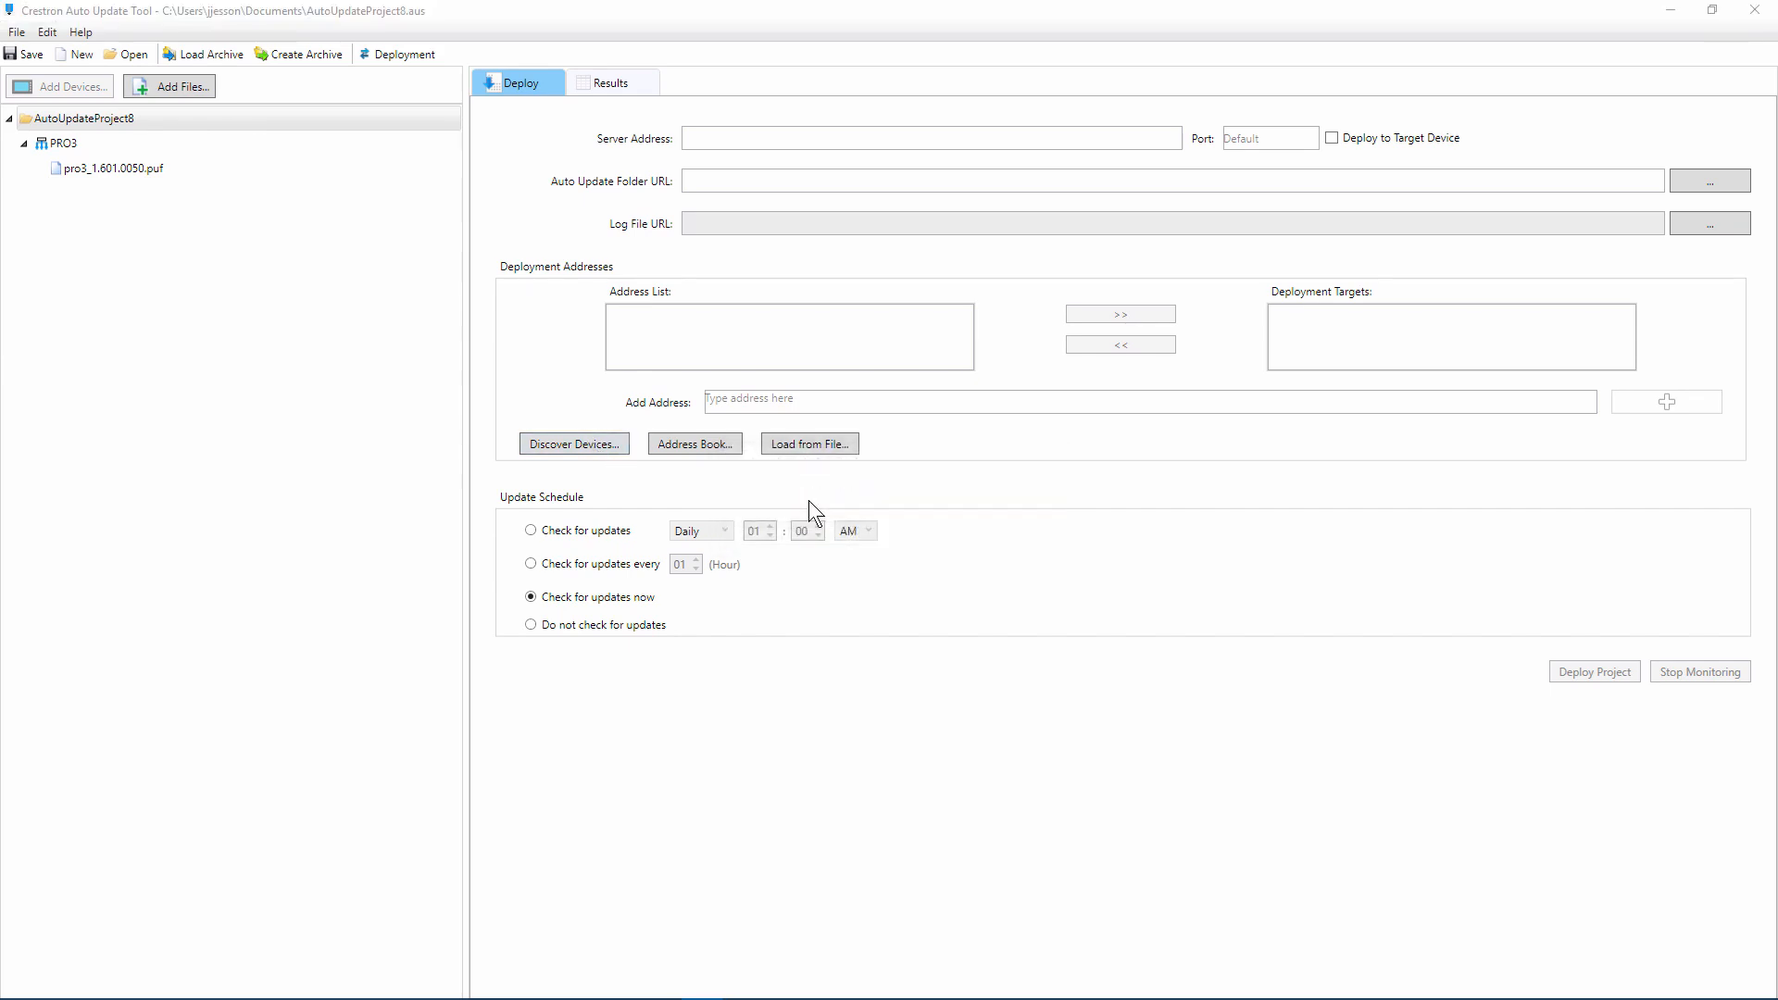
click(847, 373)
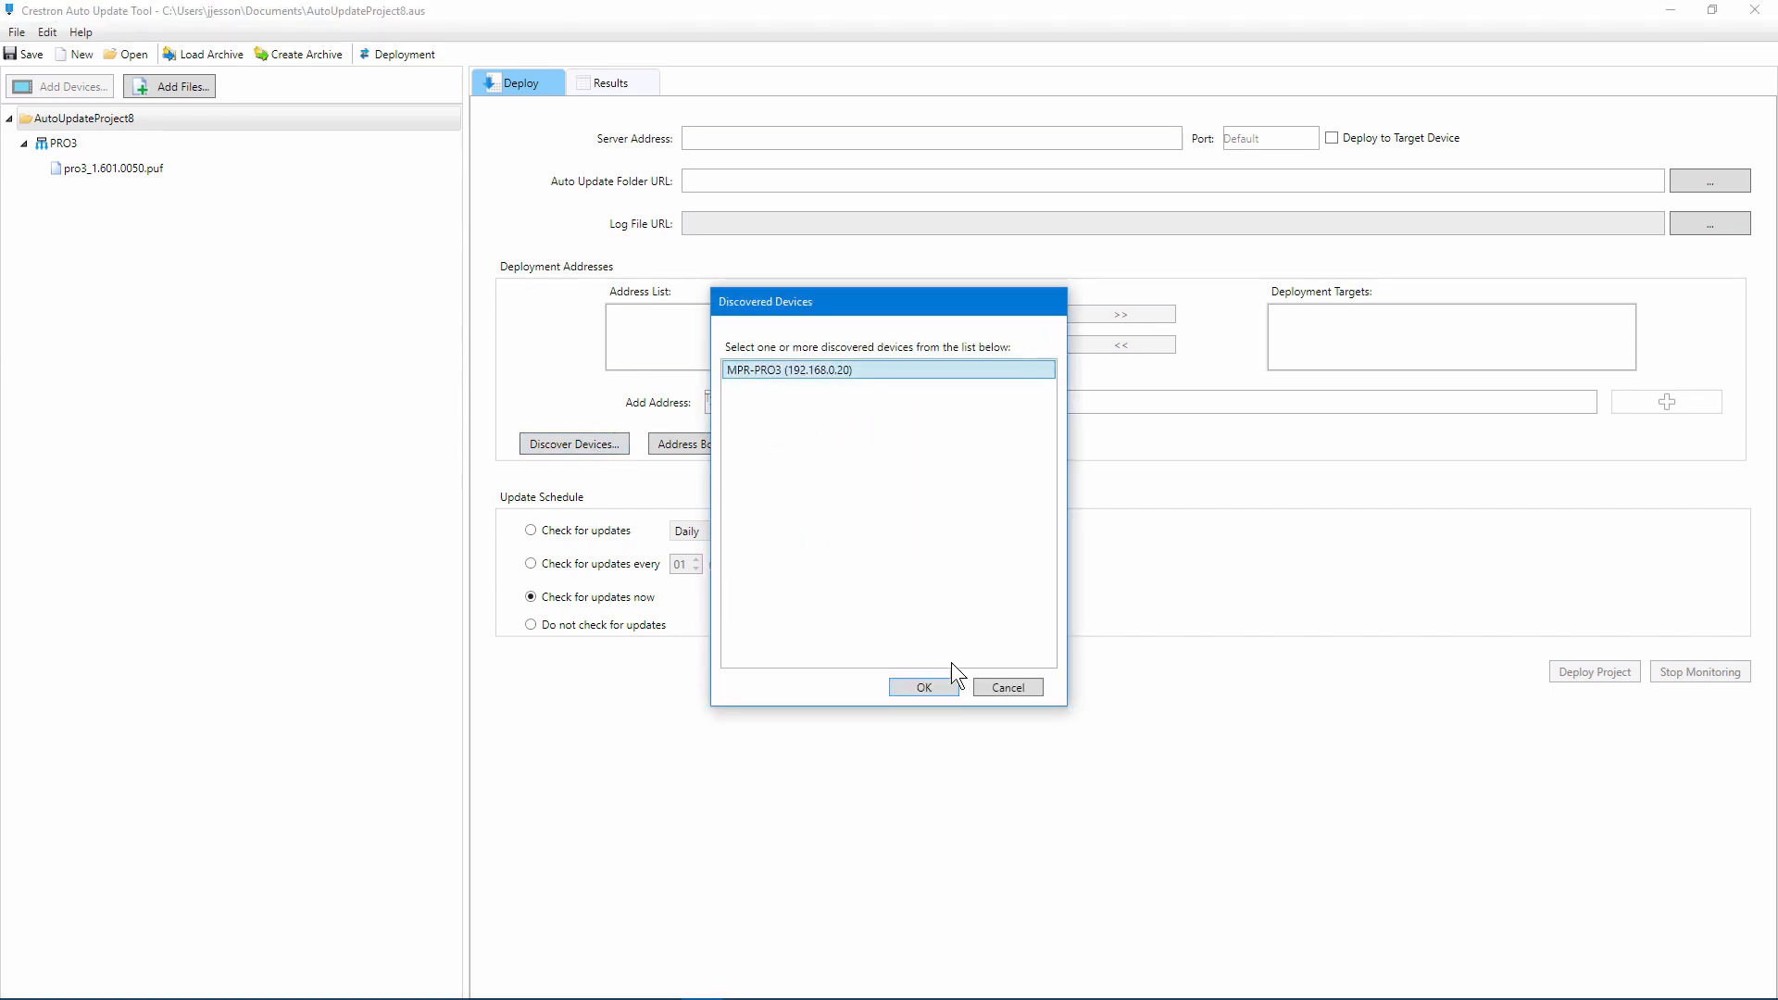
click(951, 695)
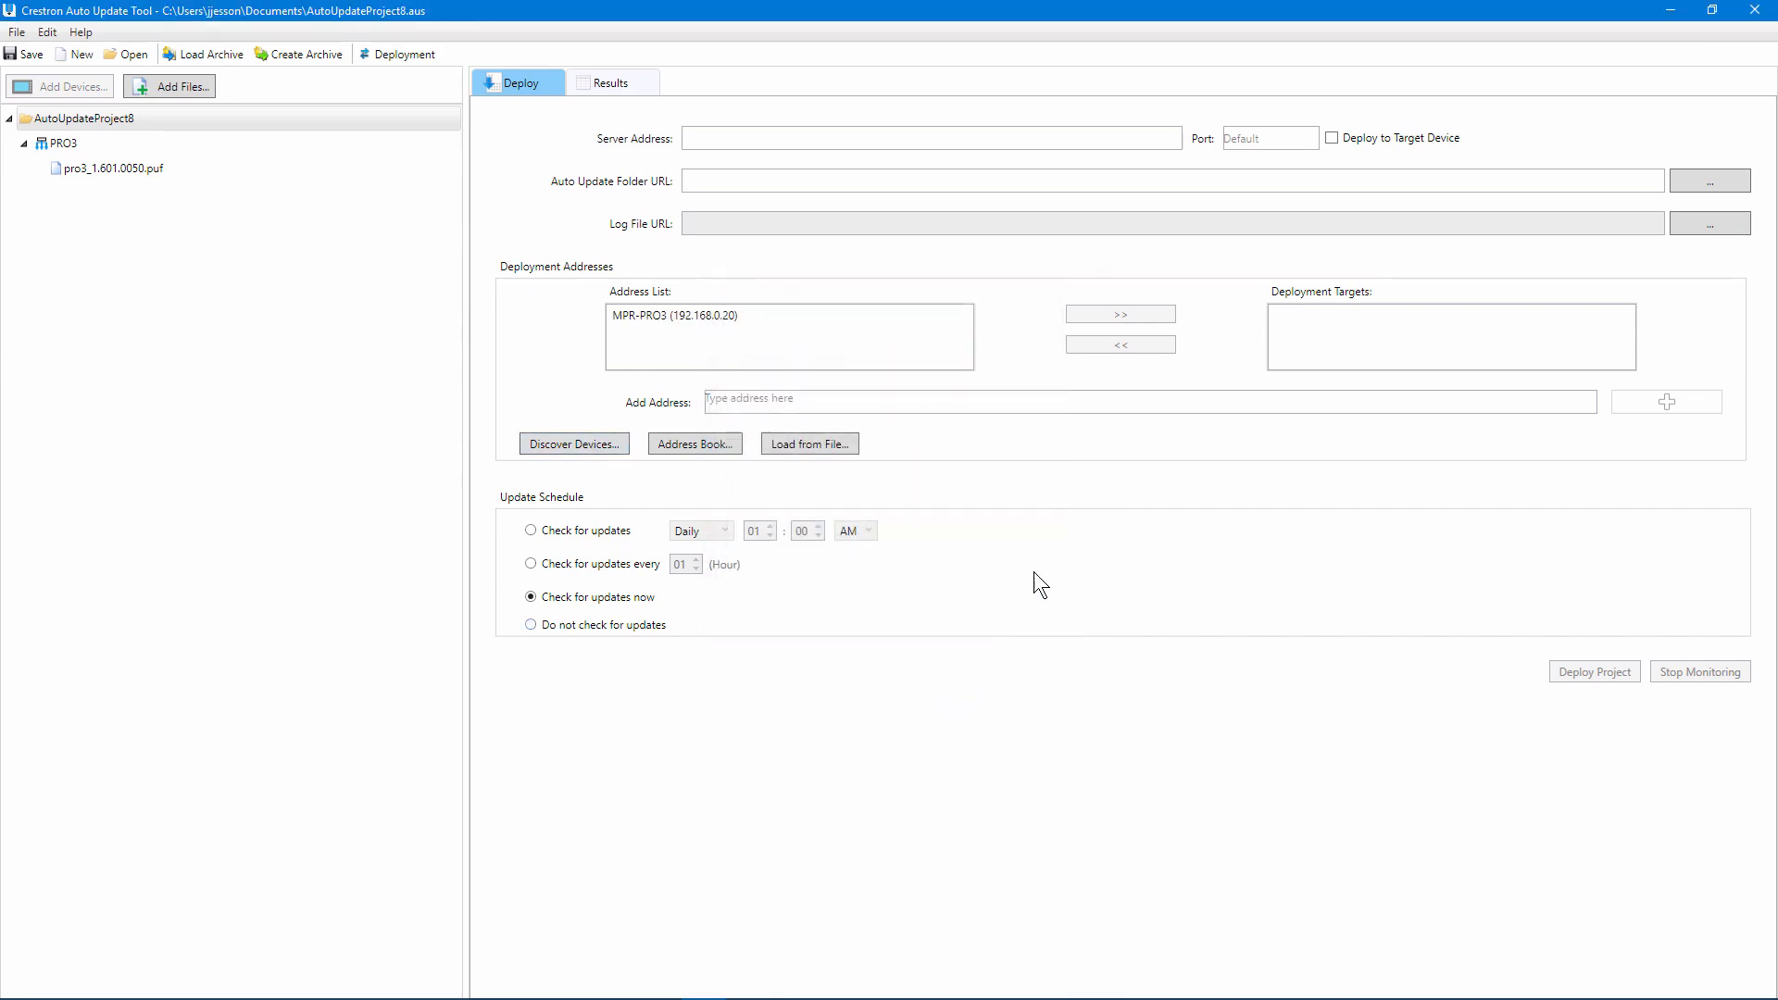
- Enable deployment to the target device and make MPR-PRO3 a deployment target
click(1395, 139)
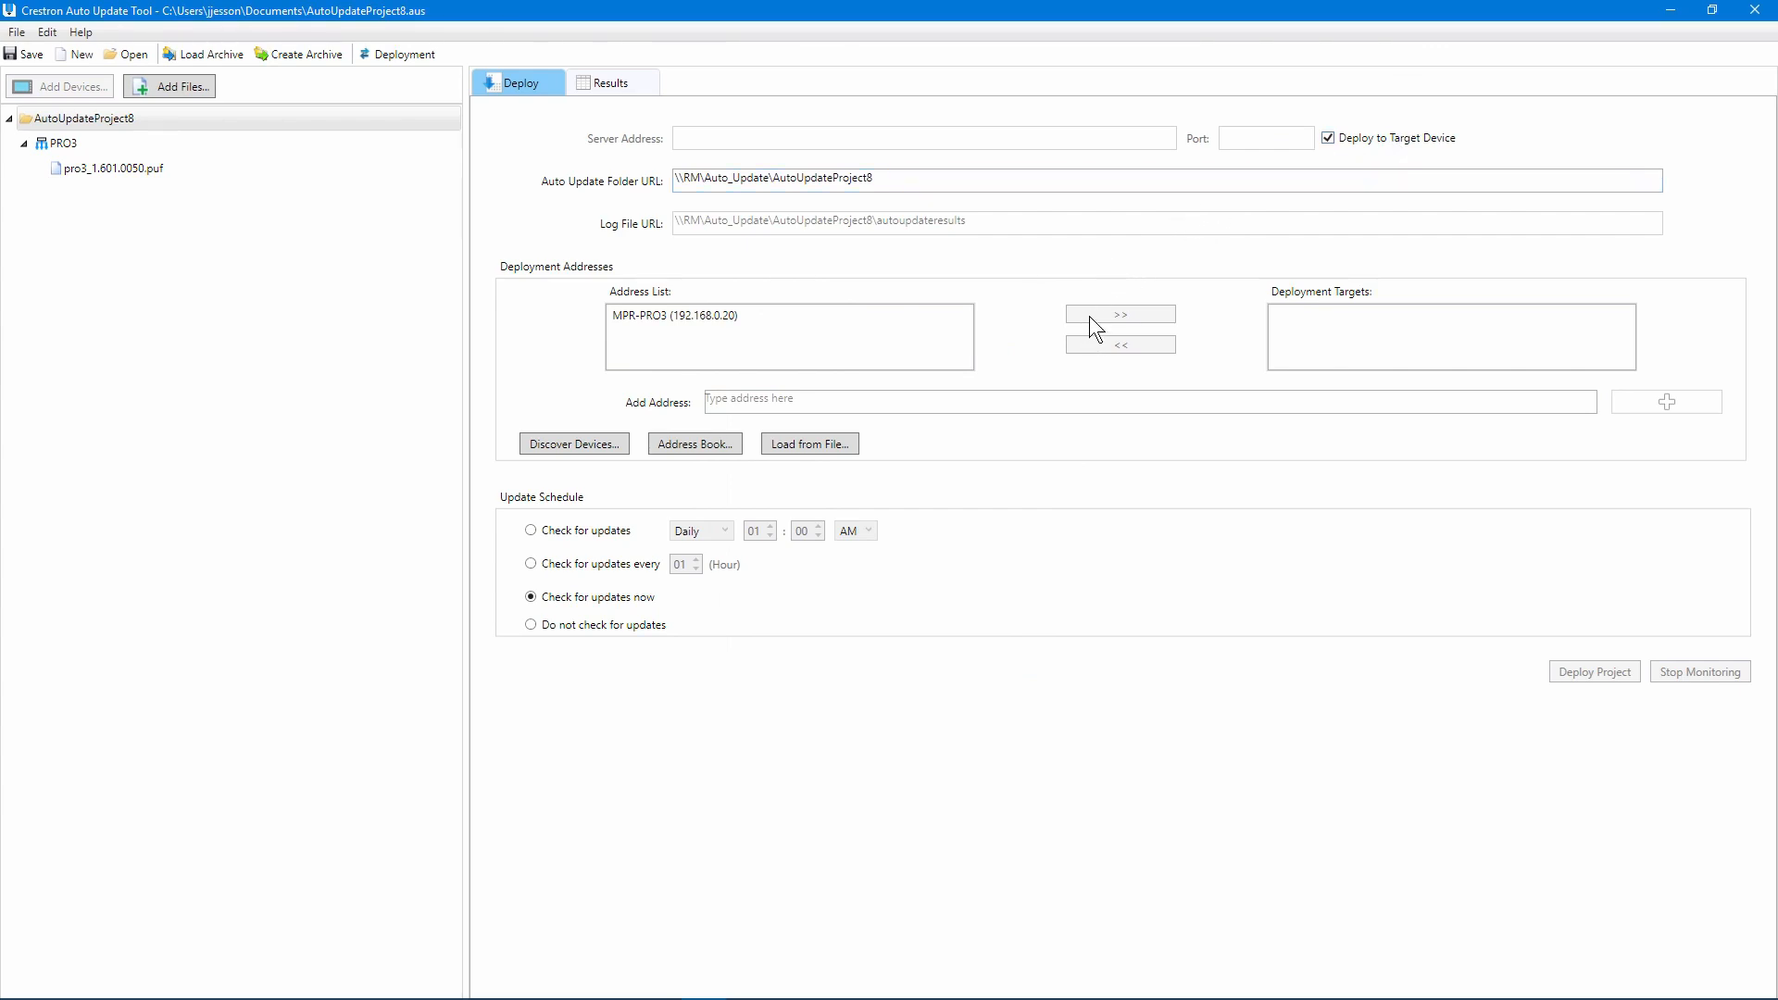
click(960, 318)
click(1119, 316)
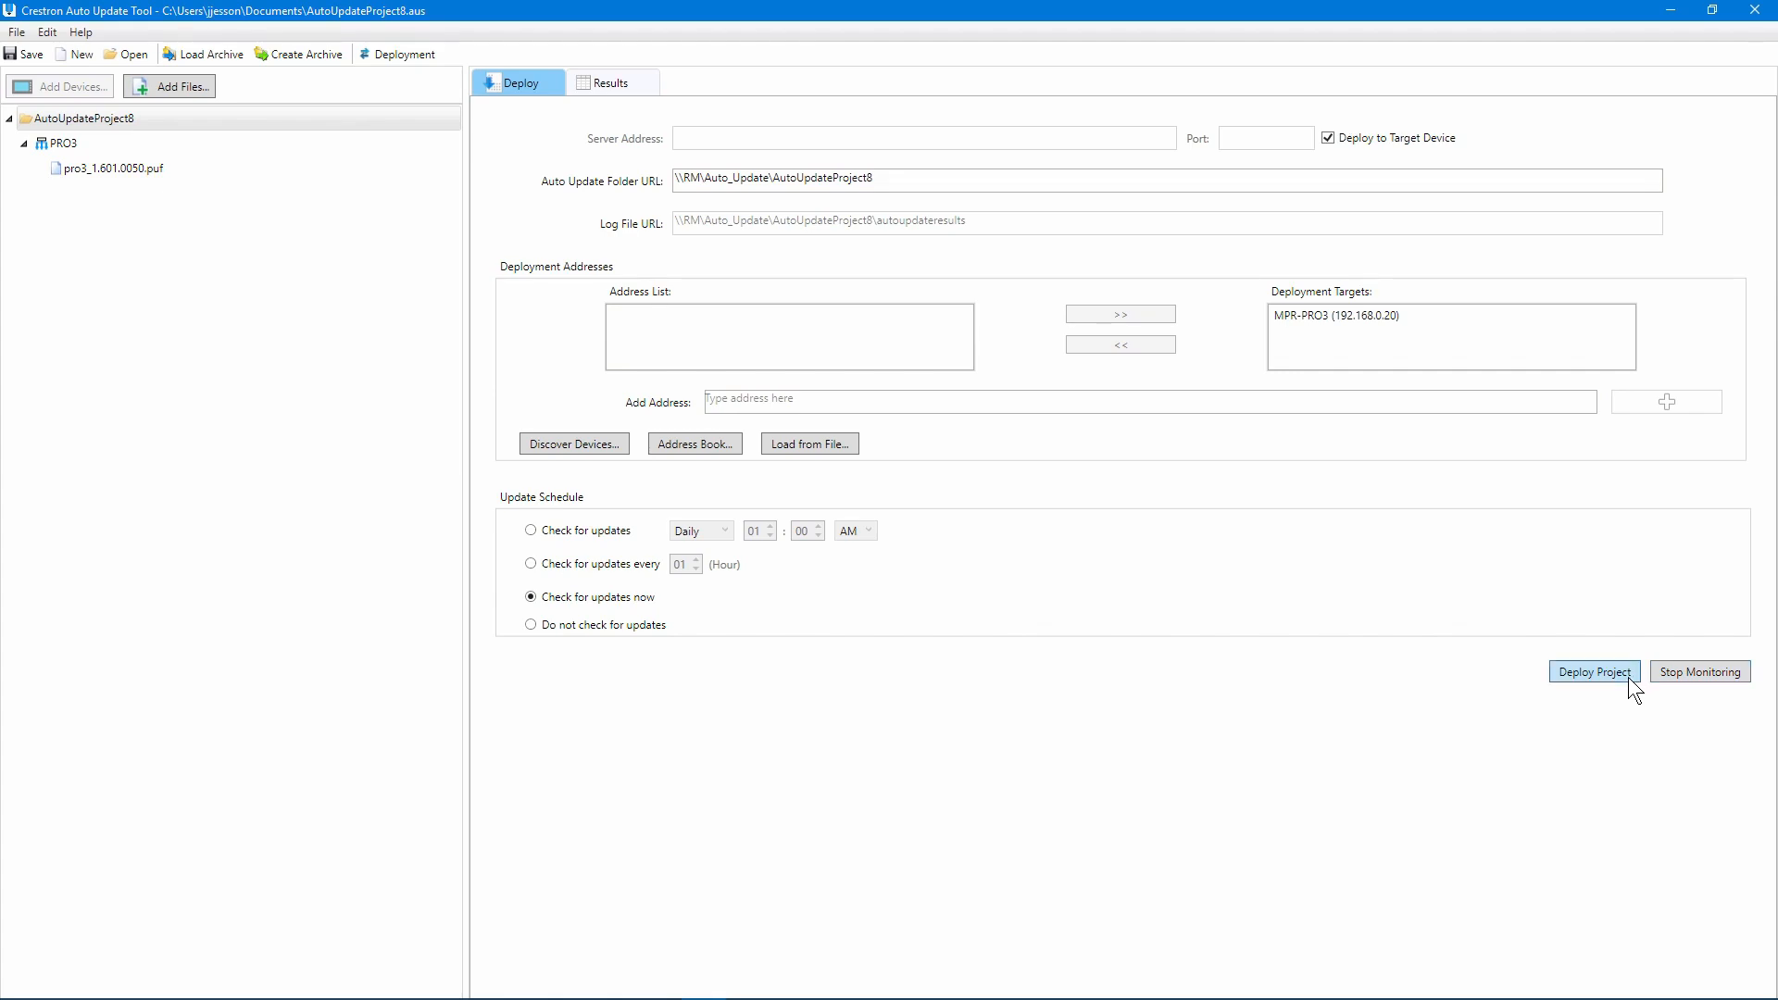
- Deploy the project to MPR-PRO3, saving the unsaved project changes
click(1594, 672)
click(1232, 602)
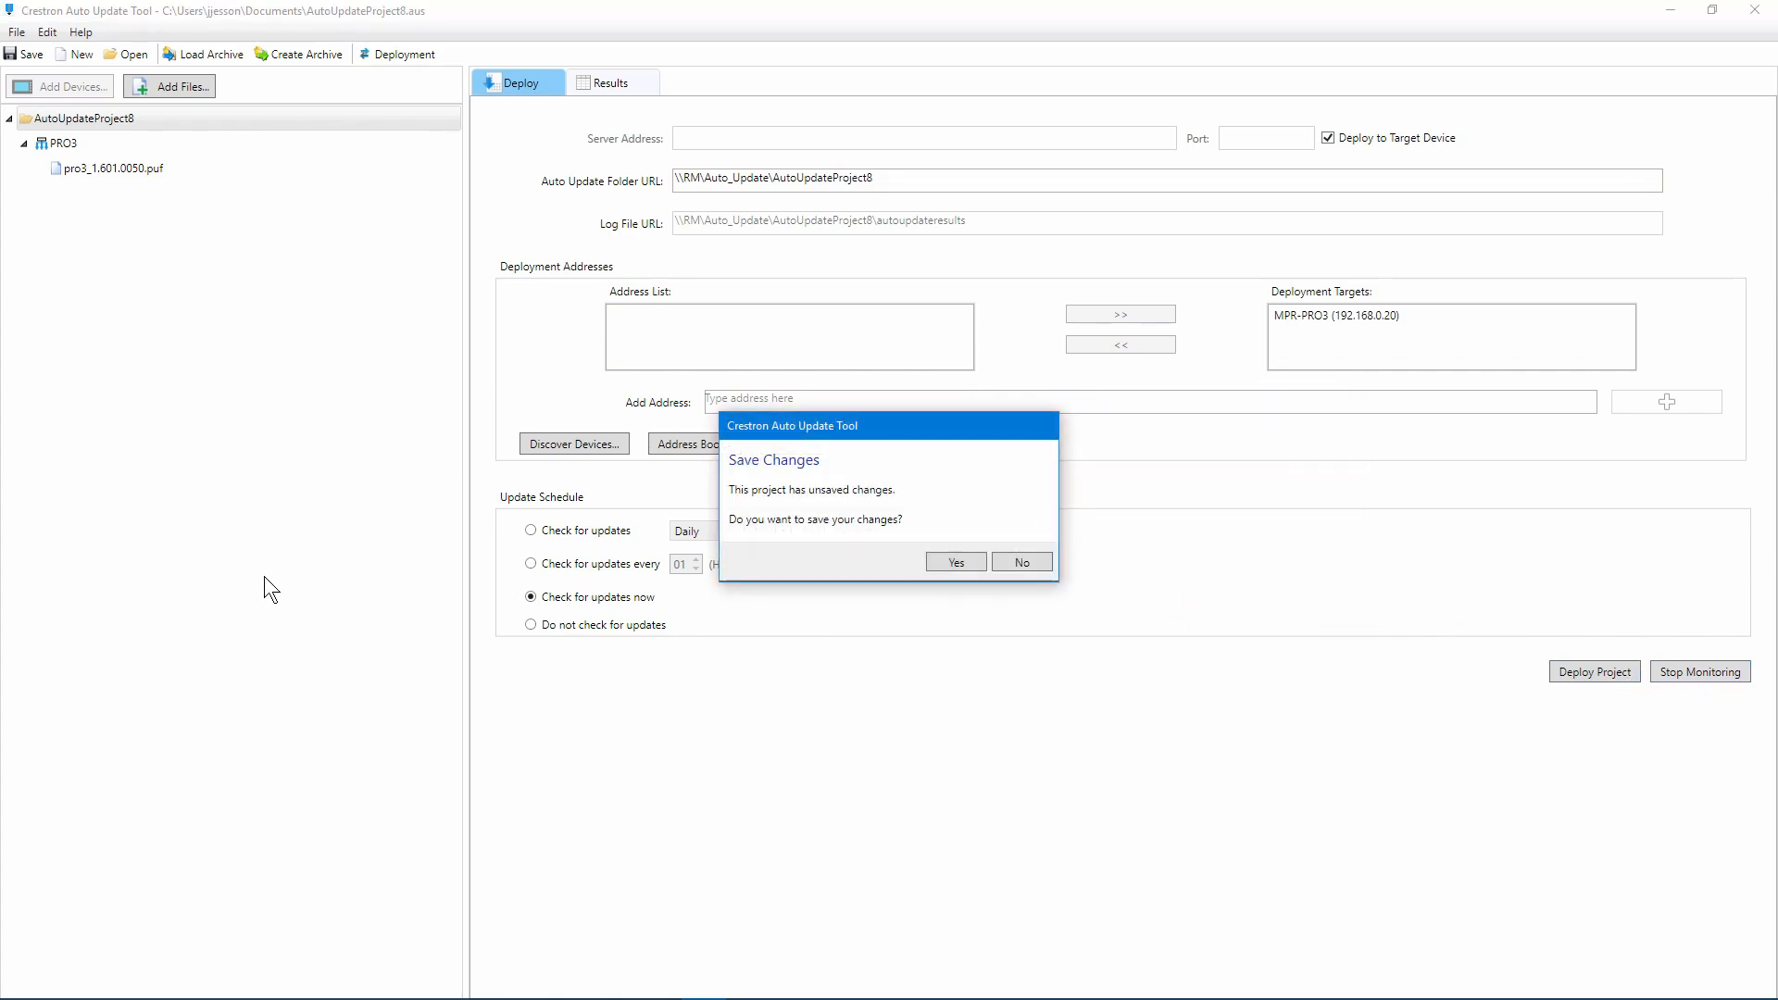
click(956, 563)
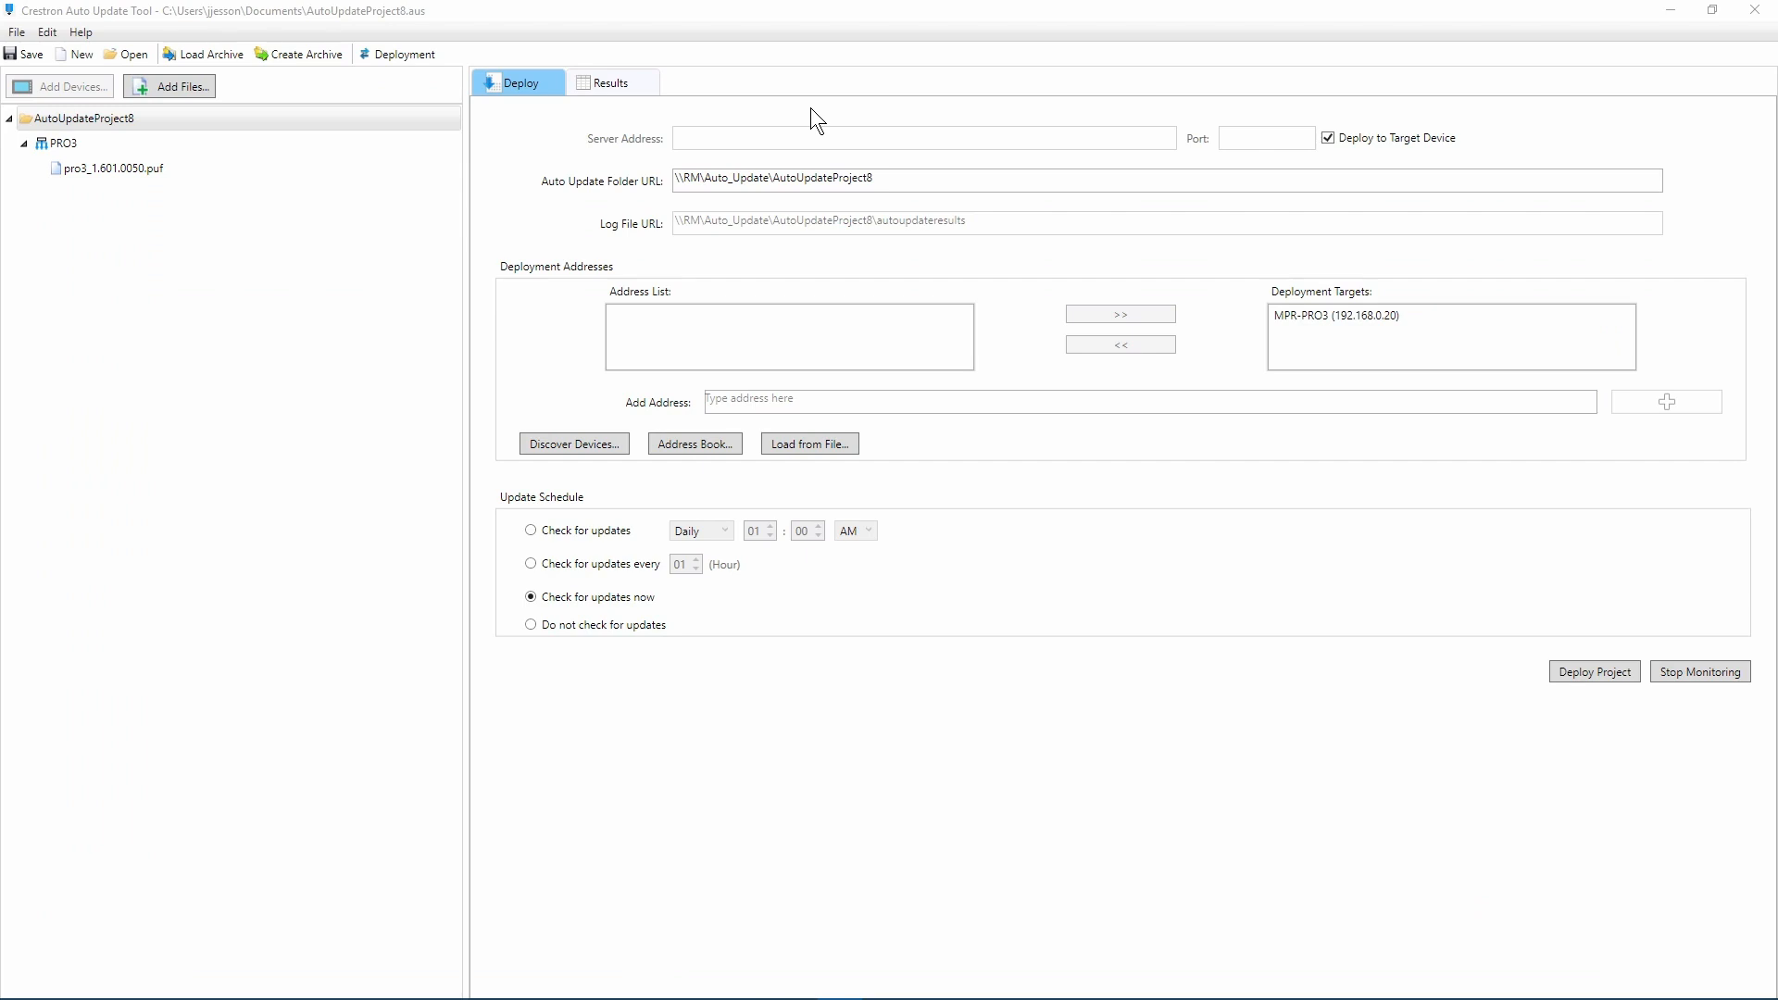
click(1087, 294)
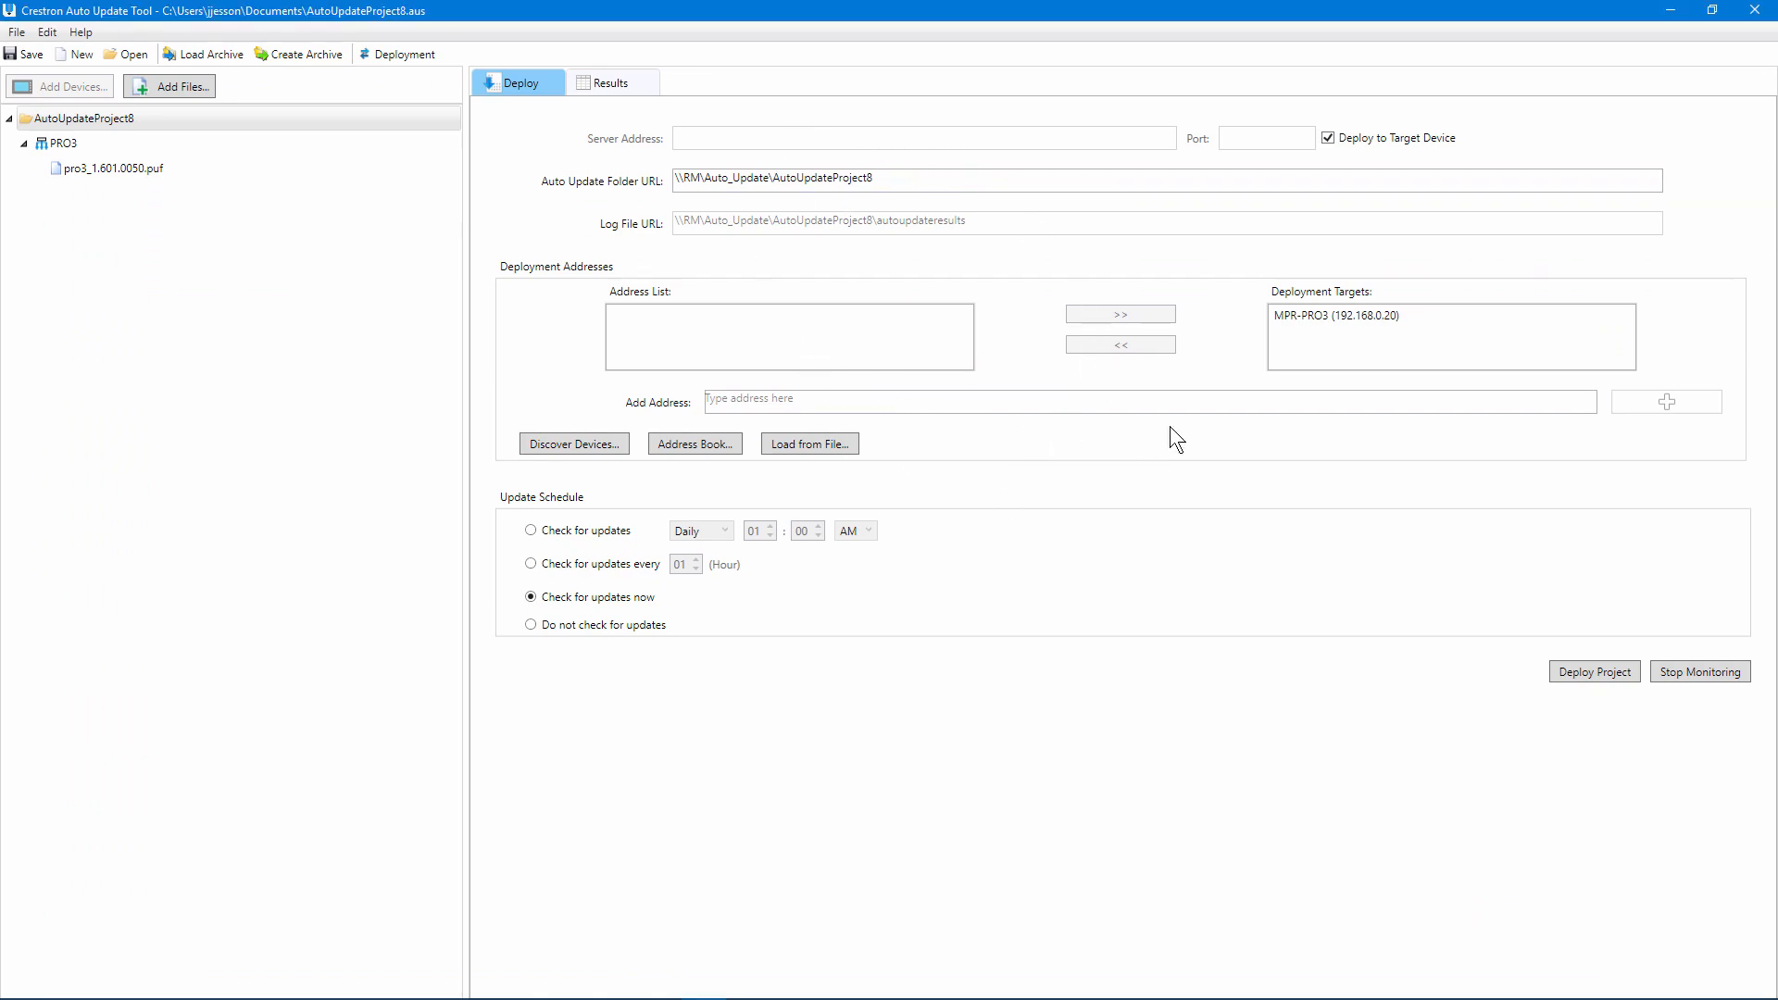
- Disable deployment to the target device and use server mprftp with the auto update folder URL sftp://mprftp/firmware_/
click(1359, 140)
click(683, 176)
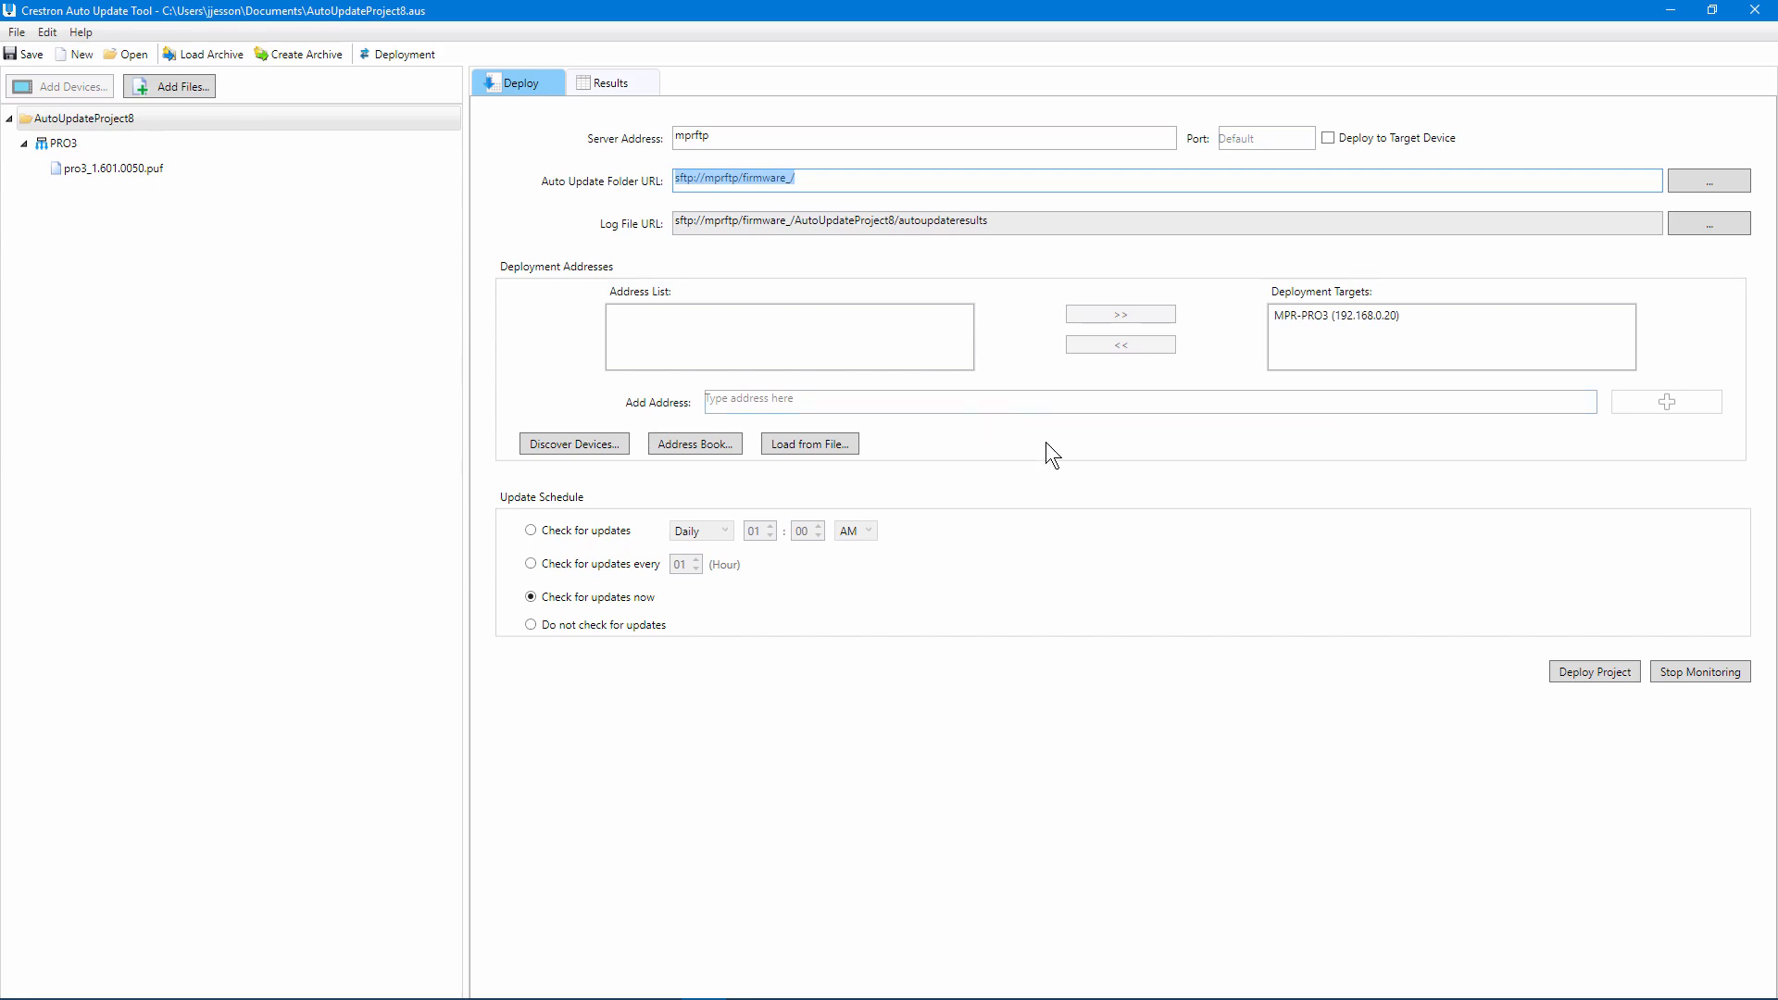
click(758, 327)
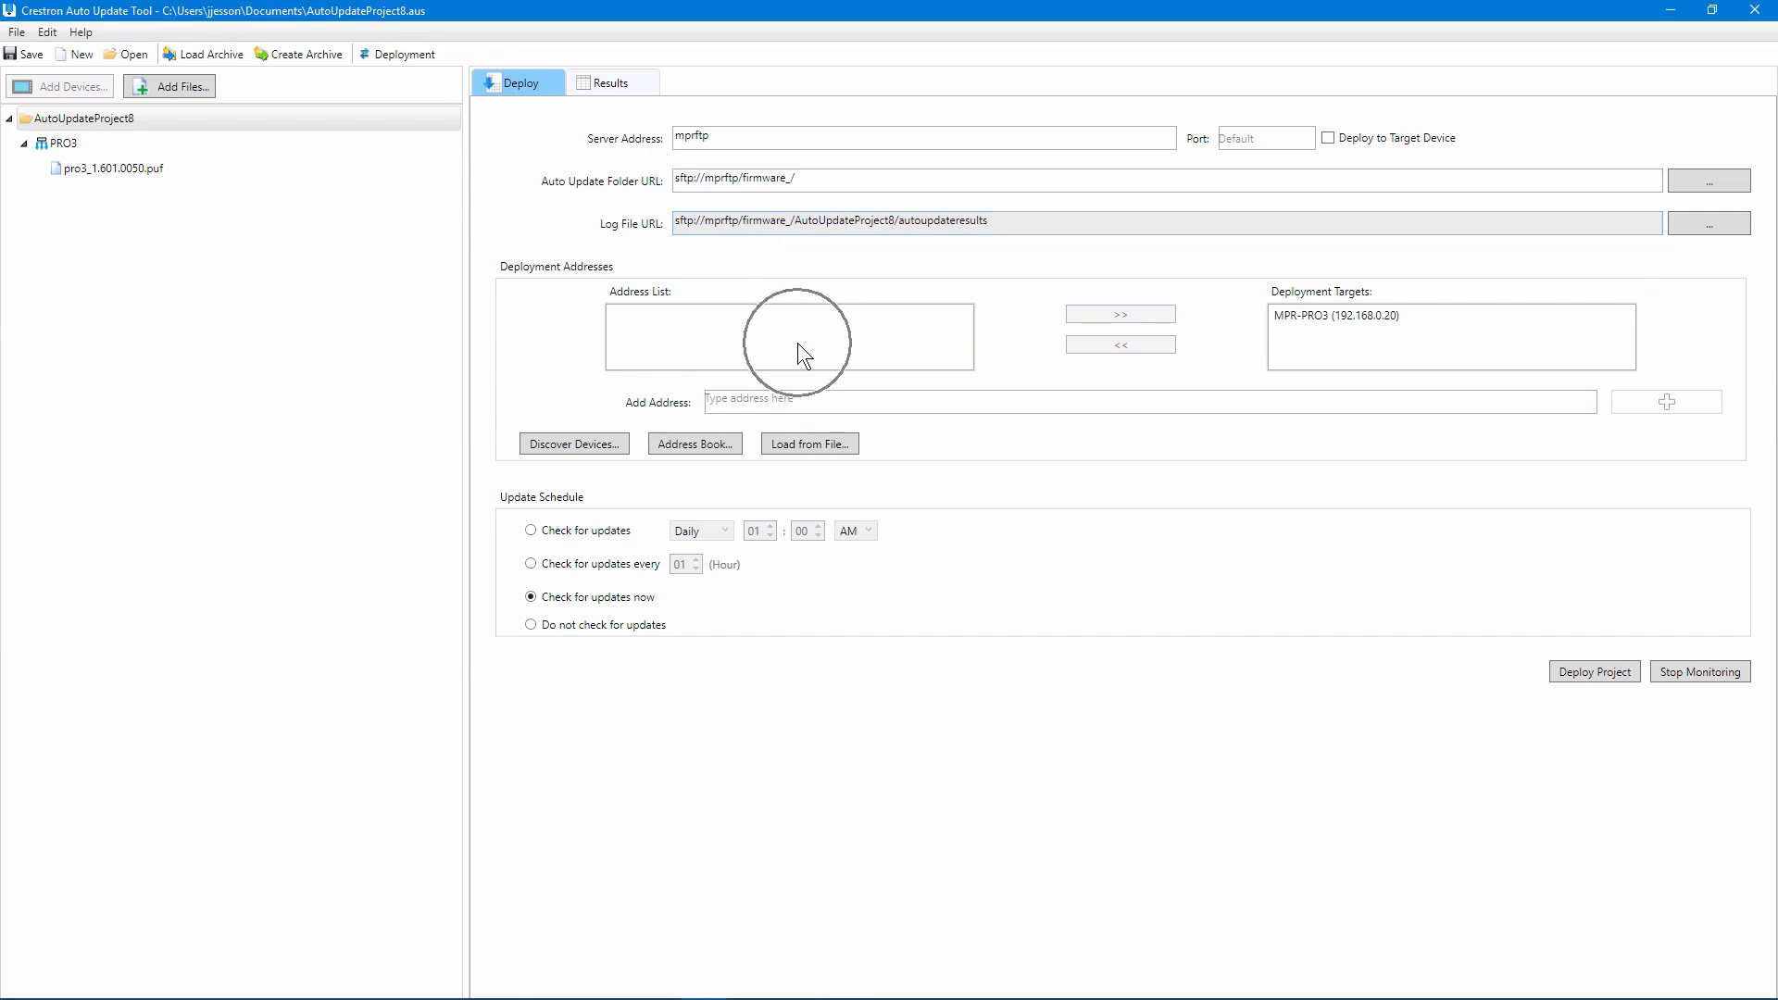
- Deploy the project for MPR-PRO3 through the SFTP server
click(1377, 342)
click(1621, 678)
click(1620, 678)
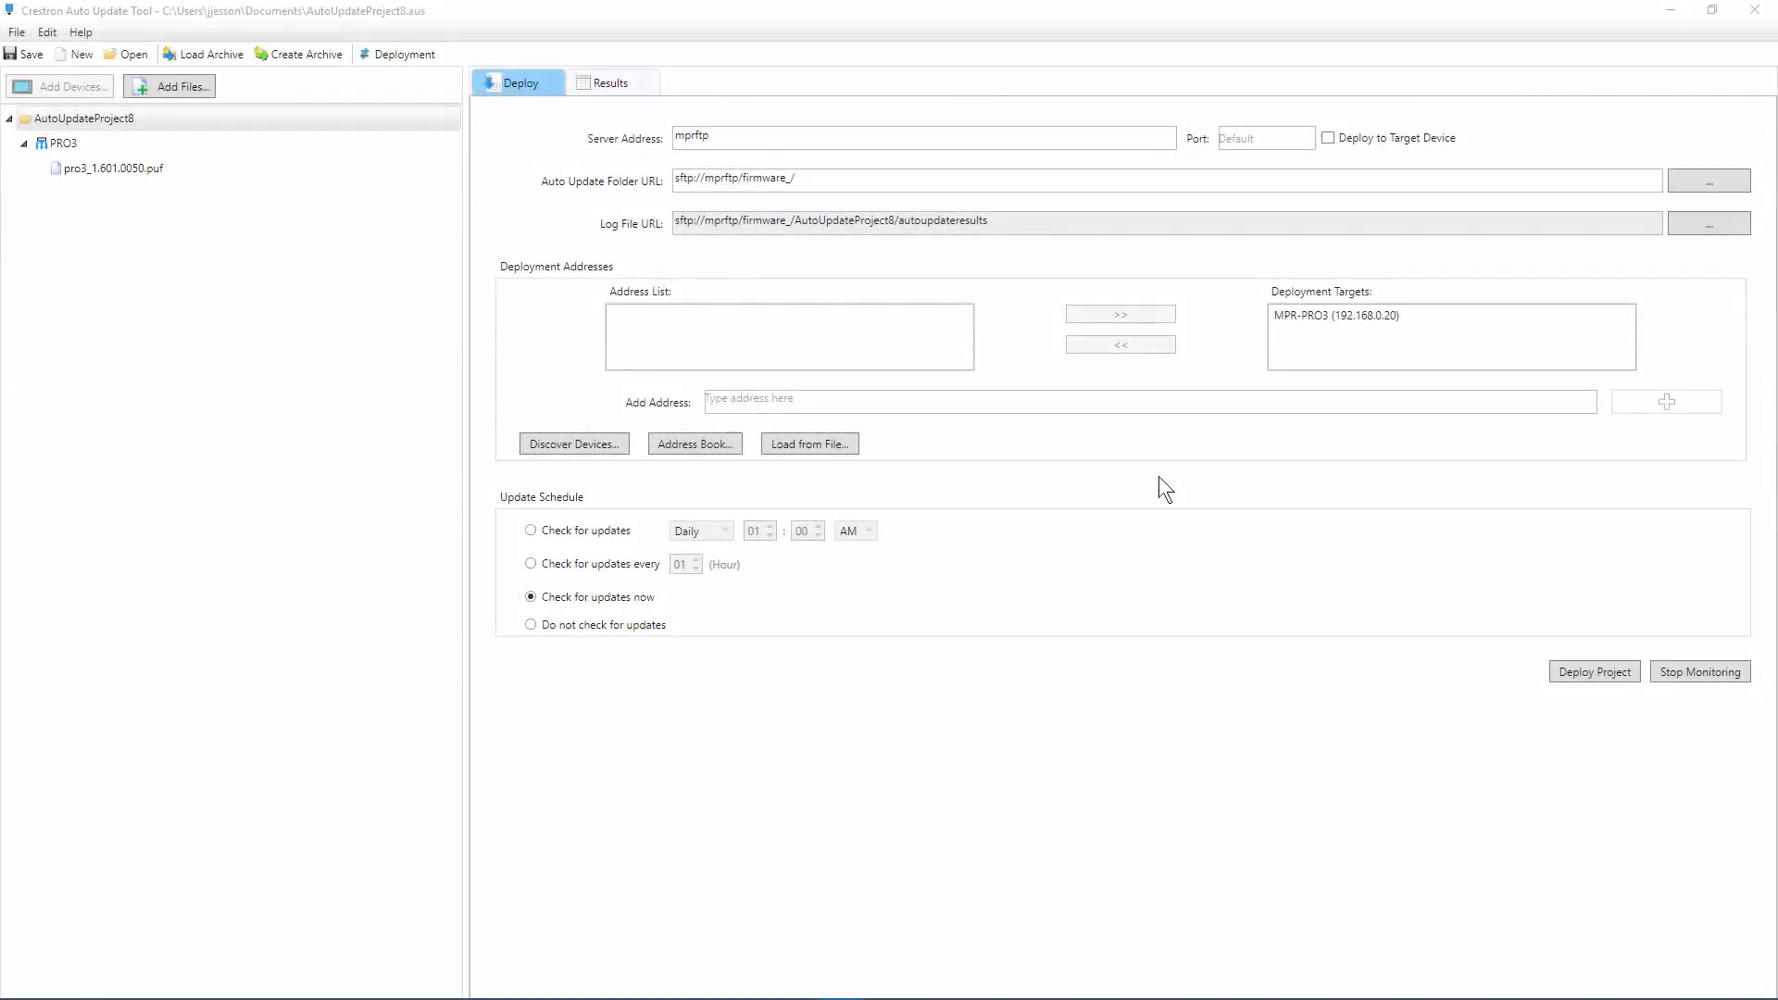
- Switch the update schedule to check for updates at a set time, with Daily as the frequency
click(399, 54)
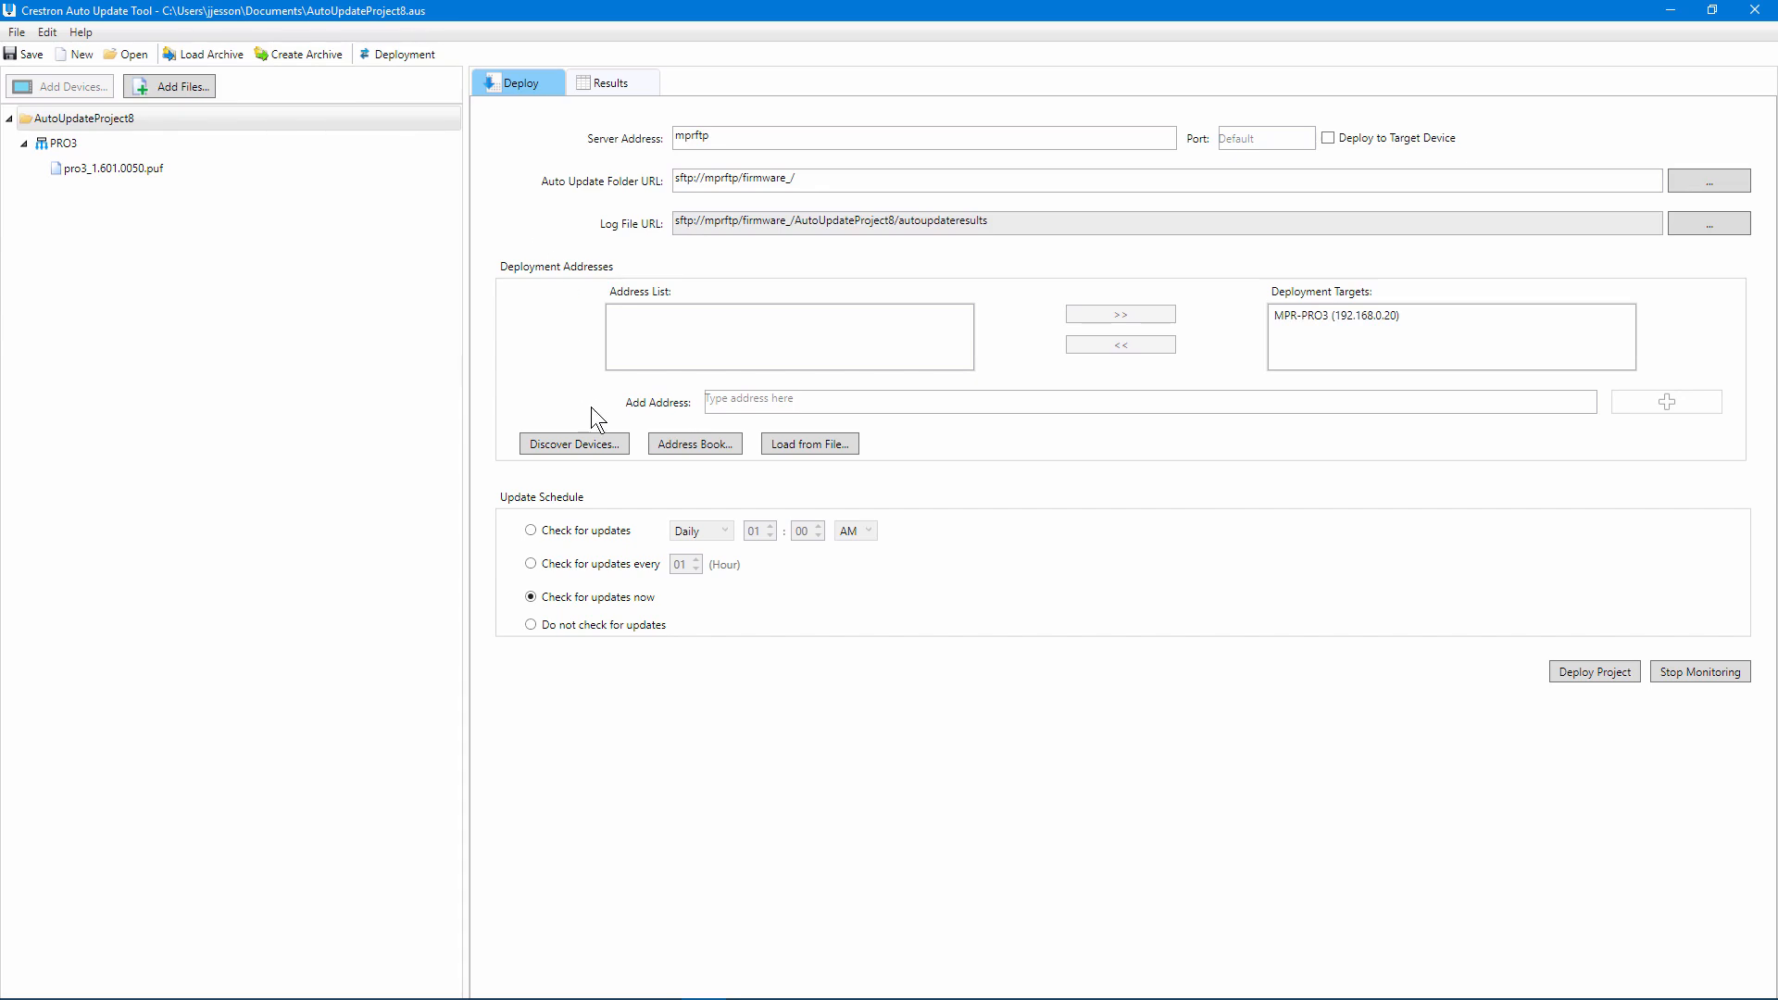
click(599, 536)
click(726, 531)
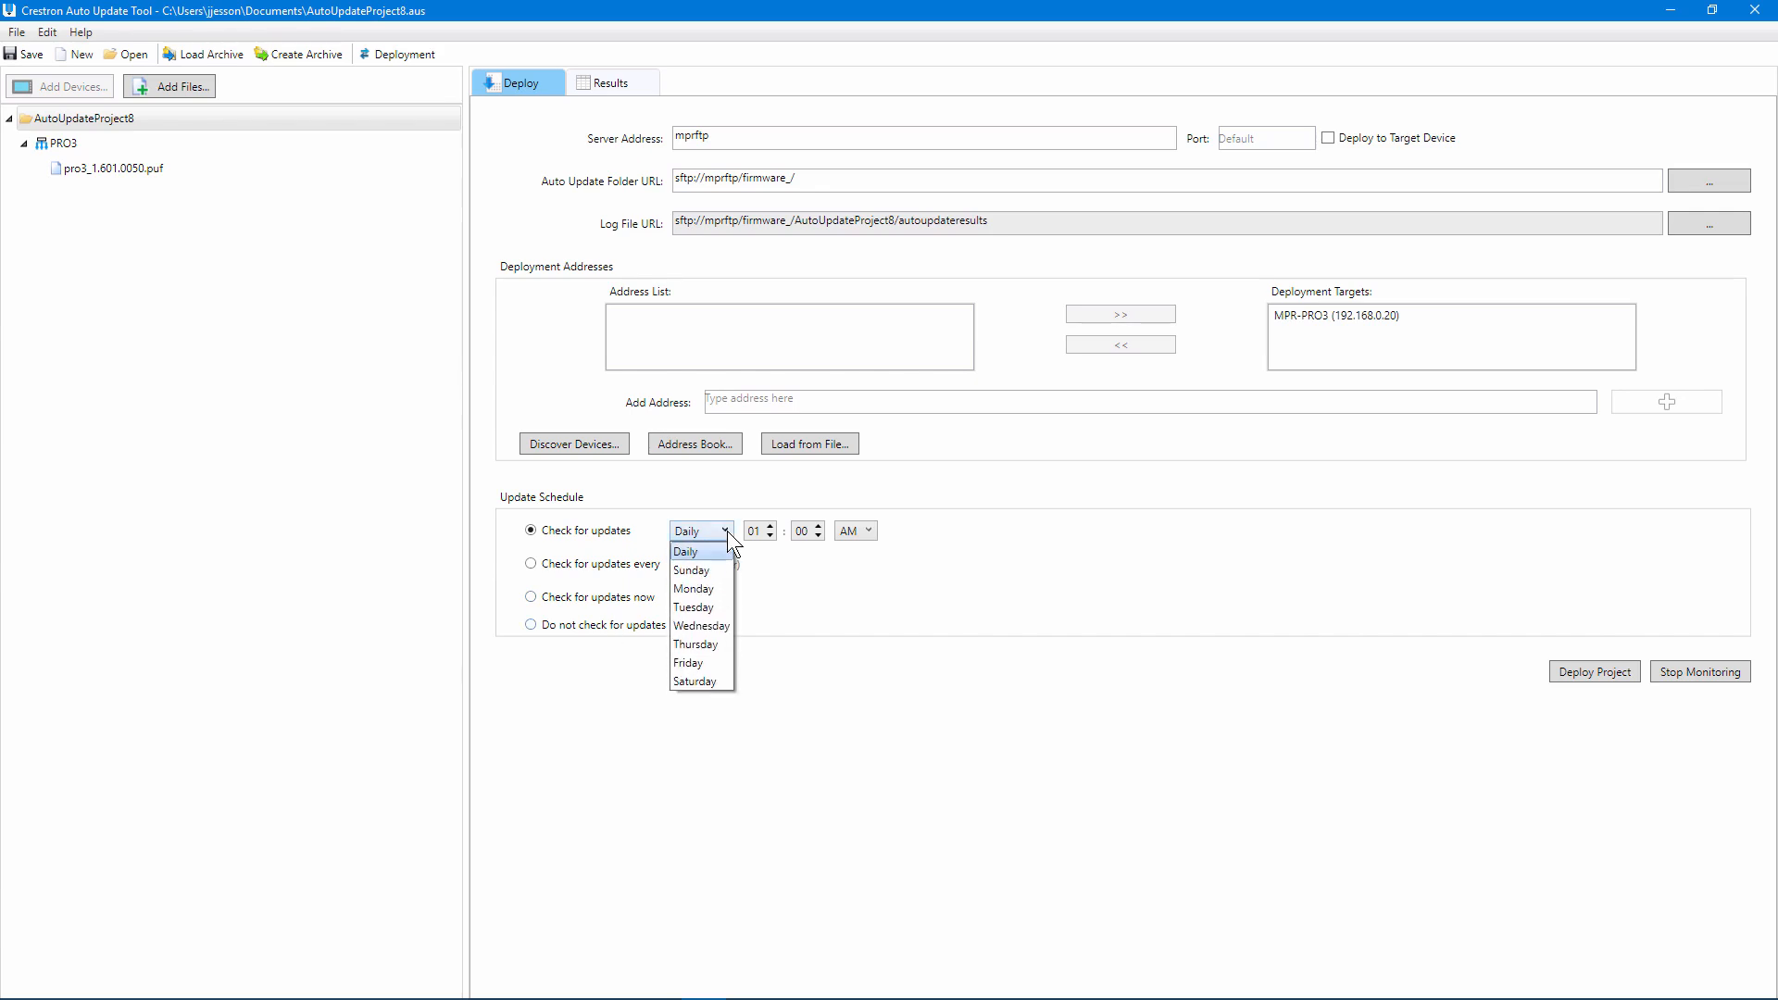
click(728, 533)
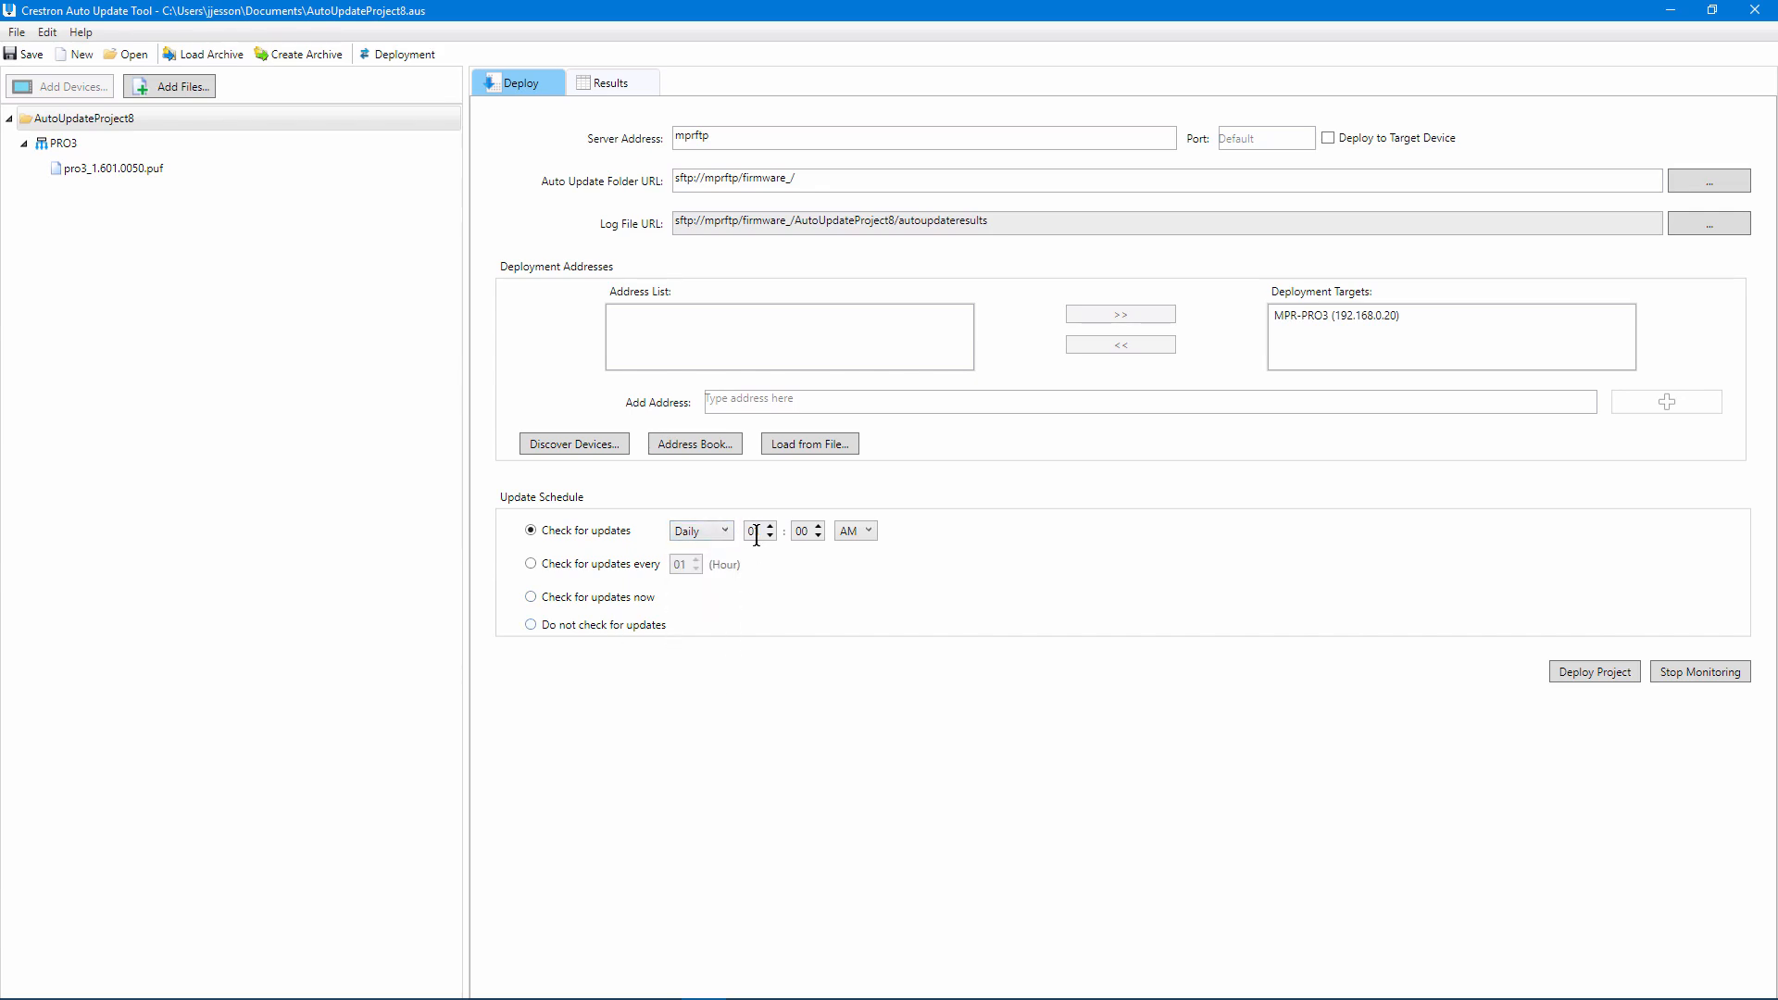